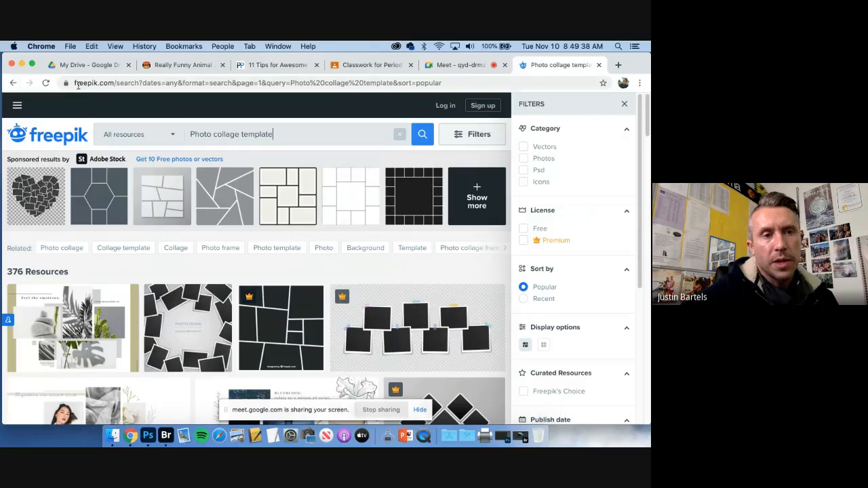
drag(75, 83, 151, 83)
click(108, 82)
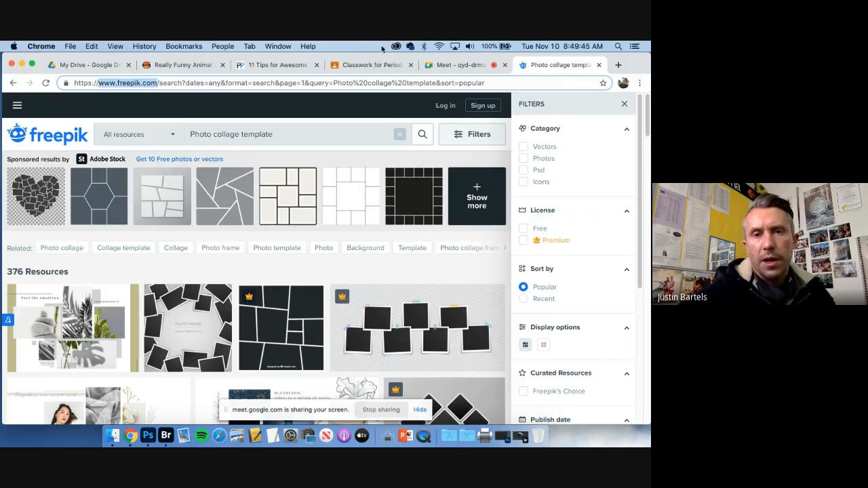
click(445, 64)
click(517, 407)
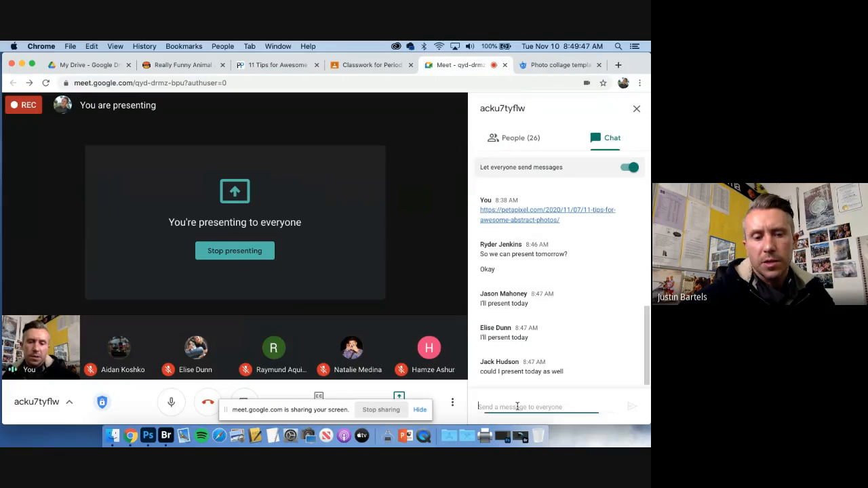
text(www.freepik.com)
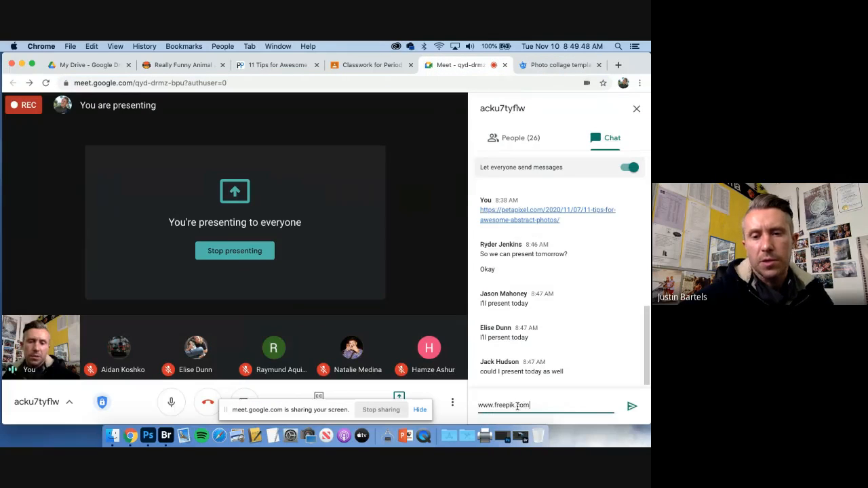
click(632, 406)
Return to the Freepik photo collage template search, filter the results to free resources and browse the templates
click(543, 65)
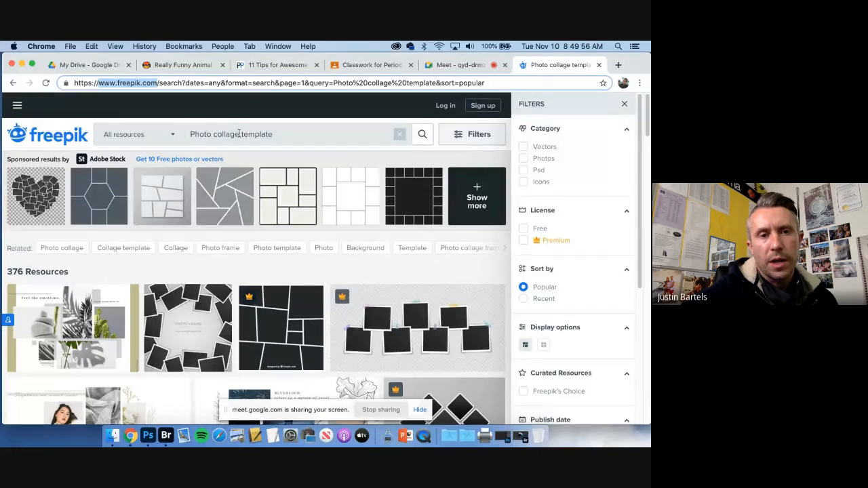
click(524, 230)
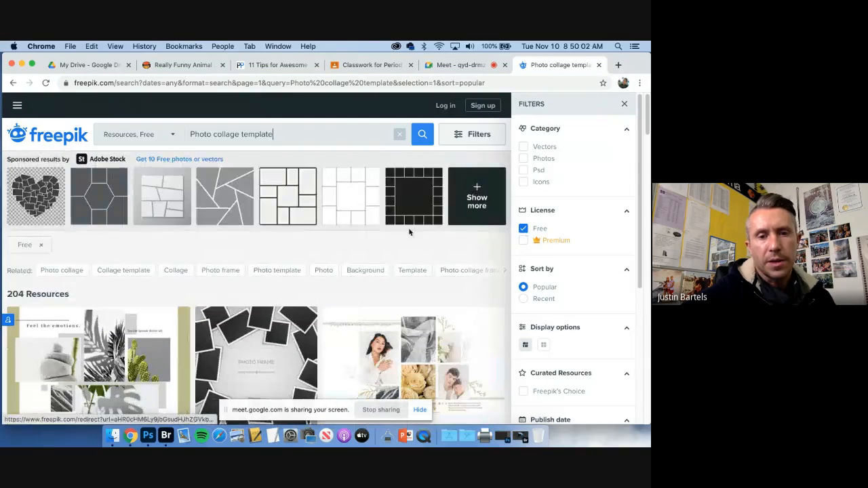
scroll(408, 227, down, 1)
scroll(409, 233, down, 5)
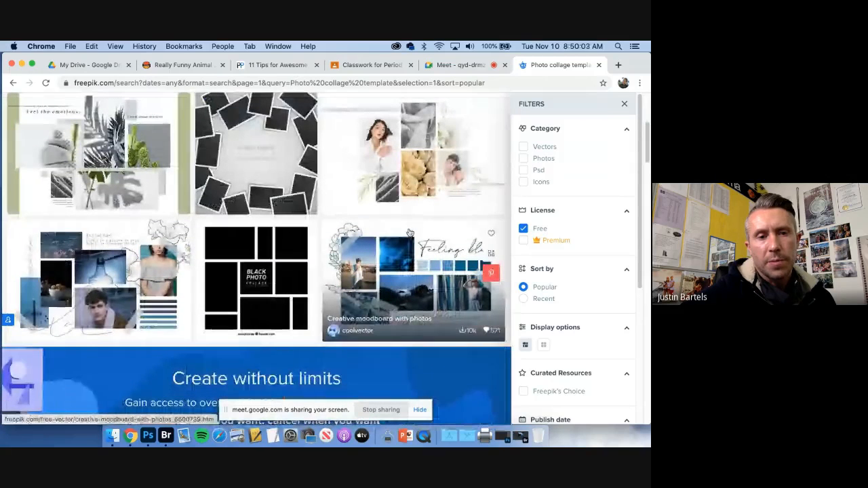
scroll(410, 233, down, 10)
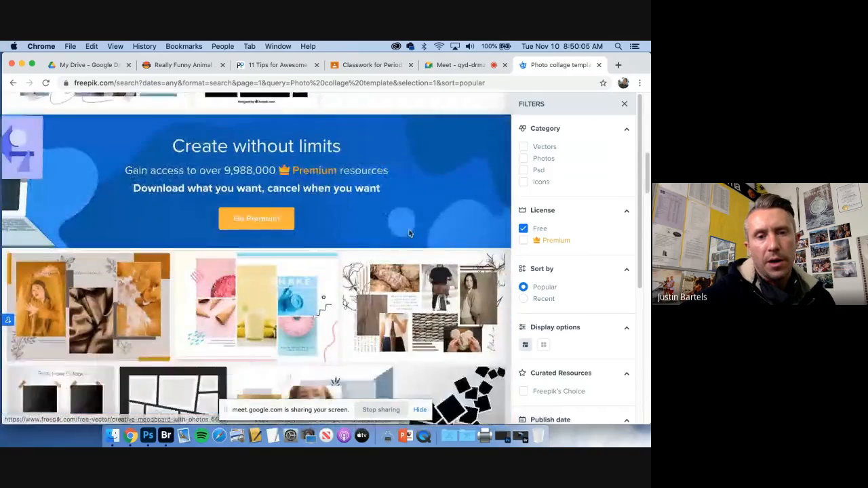
scroll(409, 233, down, 8)
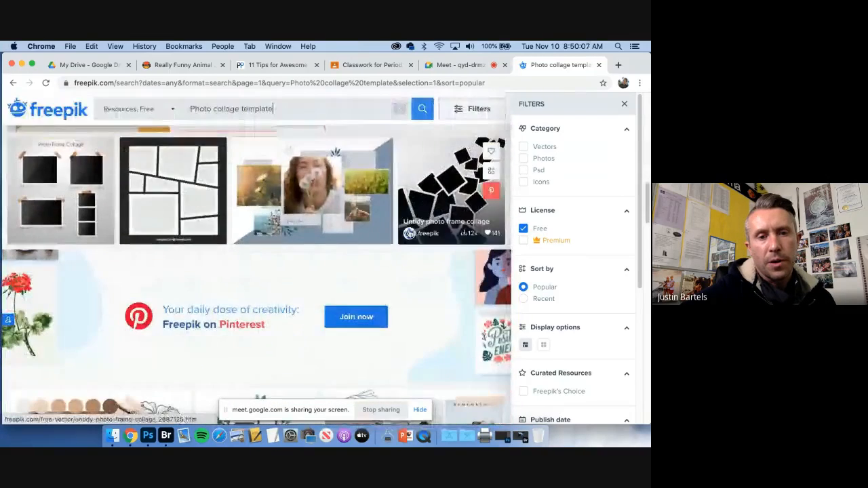
scroll(410, 234, down, 1)
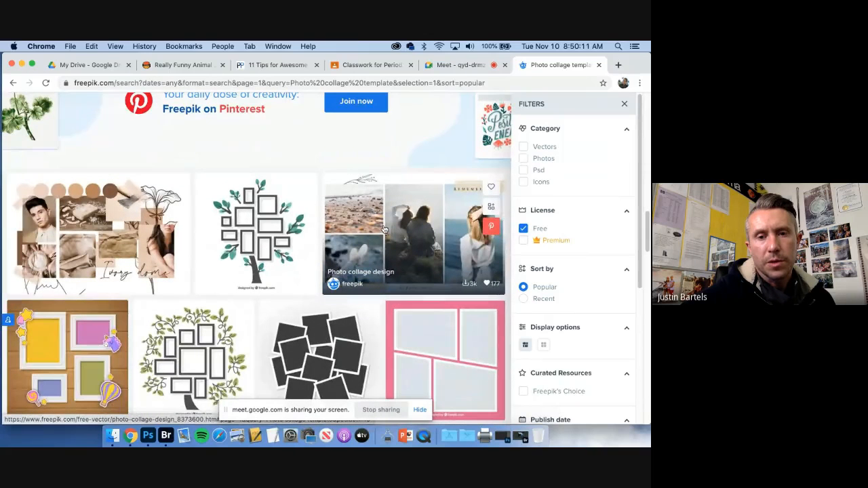
scroll(384, 229, up, 8)
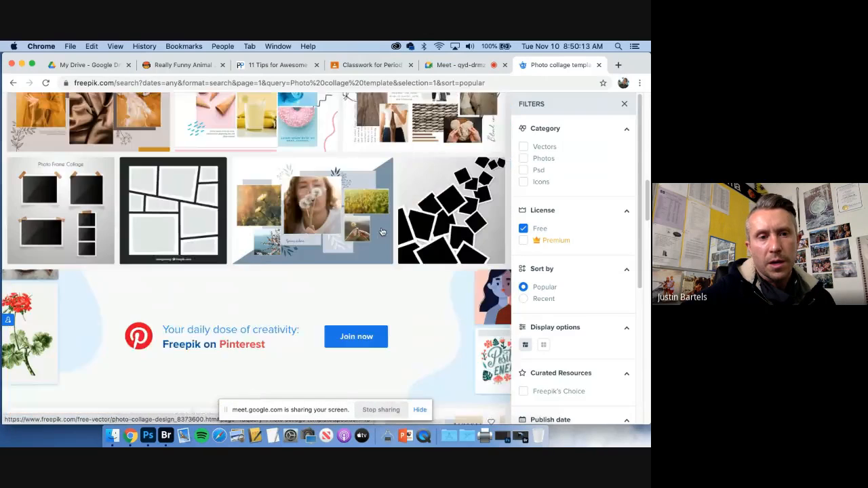
Download the black photo frame collage template with the free, attribution-required option and dismiss the download limit offer
click(158, 211)
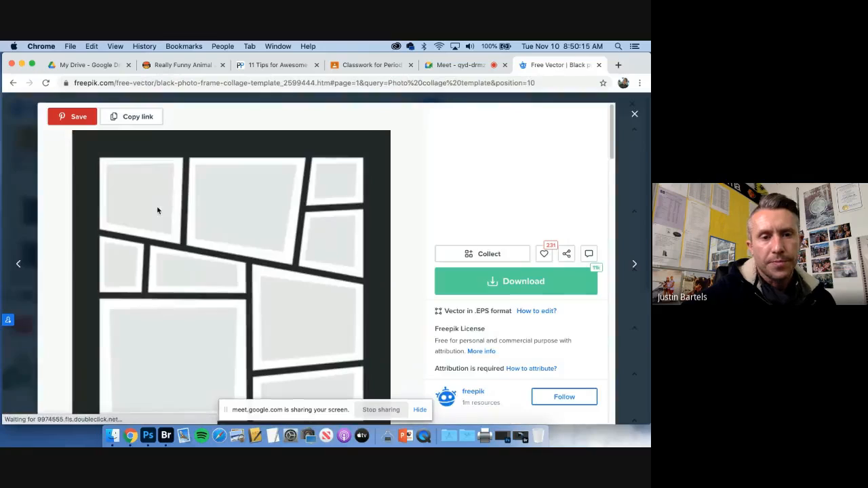
click(518, 293)
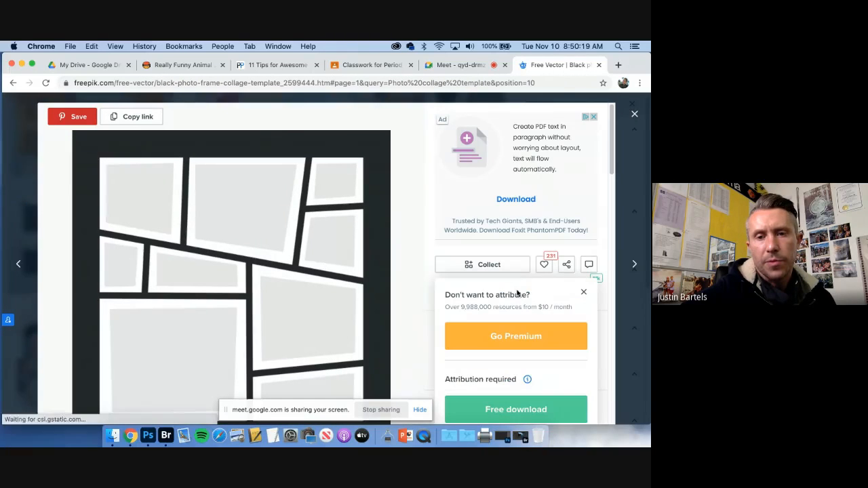
click(518, 408)
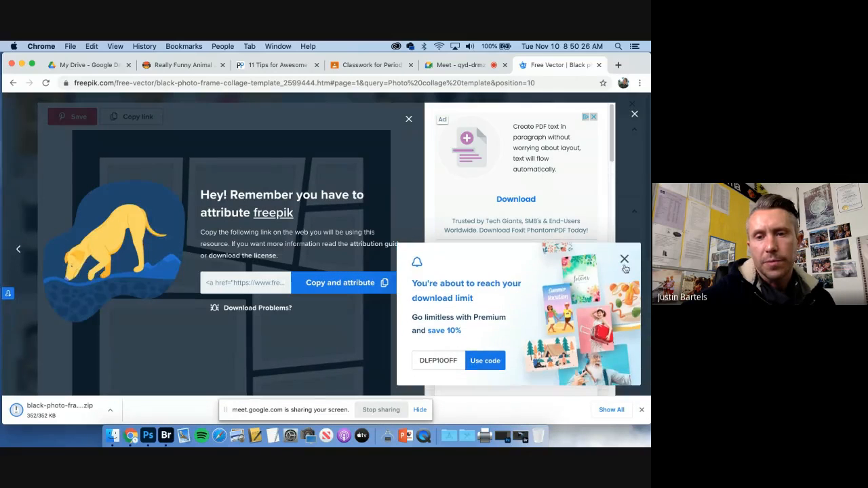
click(625, 262)
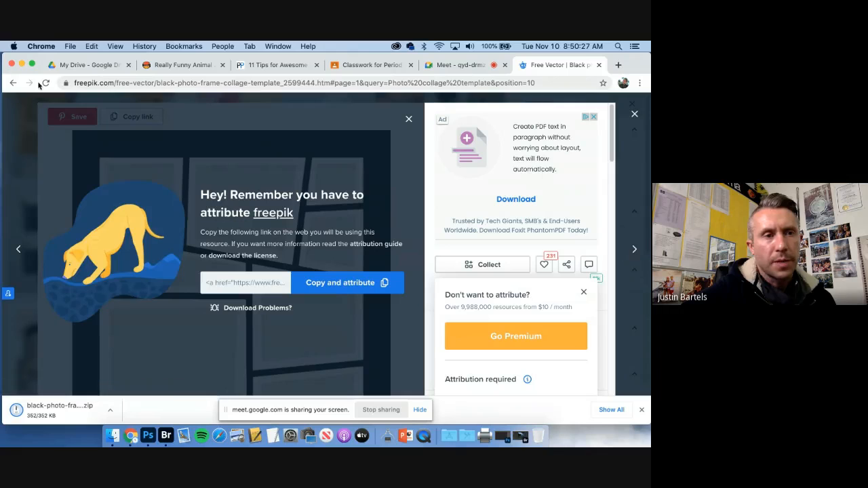
Extract the downloaded black photo frame collage zip on the desktop, trash the zip file and open the extracted folder
click(22, 65)
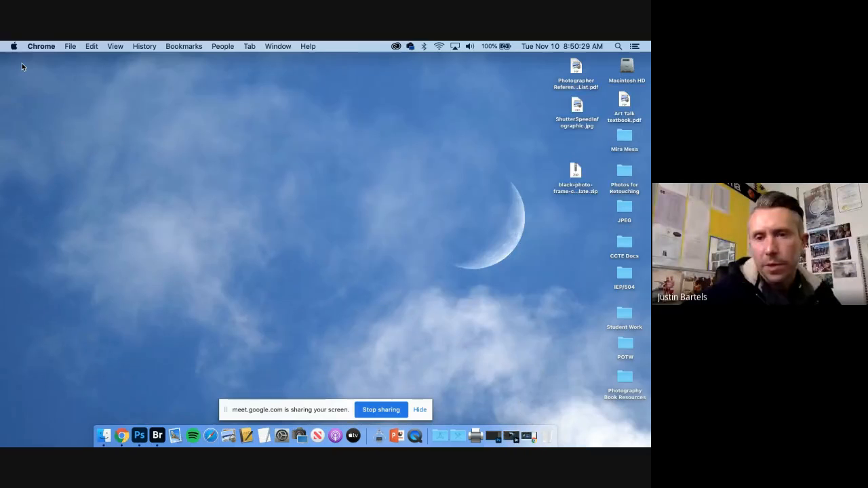
double_click(574, 169)
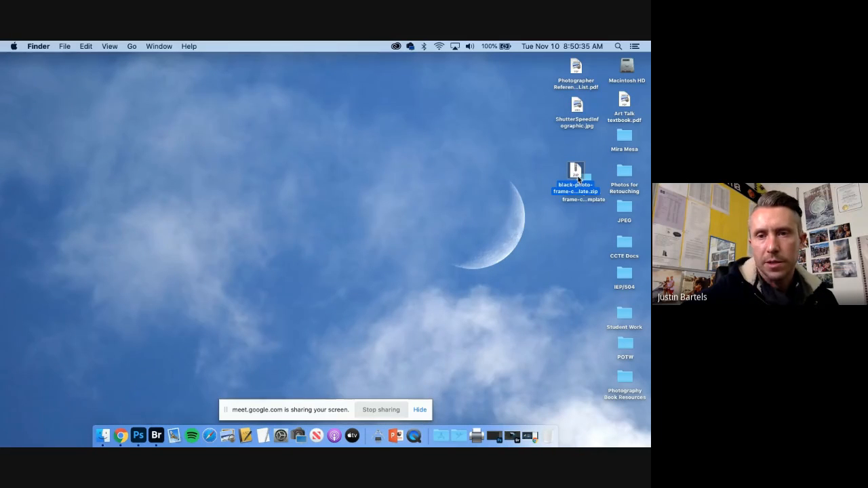
drag(549, 440, 550, 445)
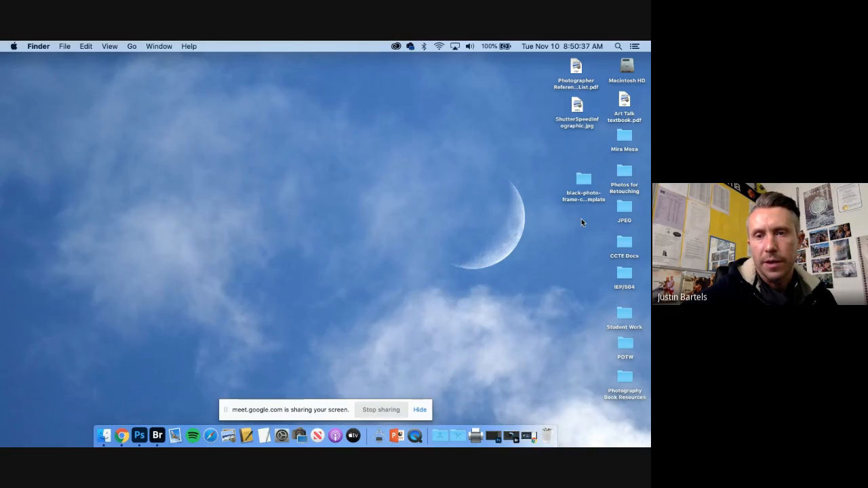
double_click(587, 180)
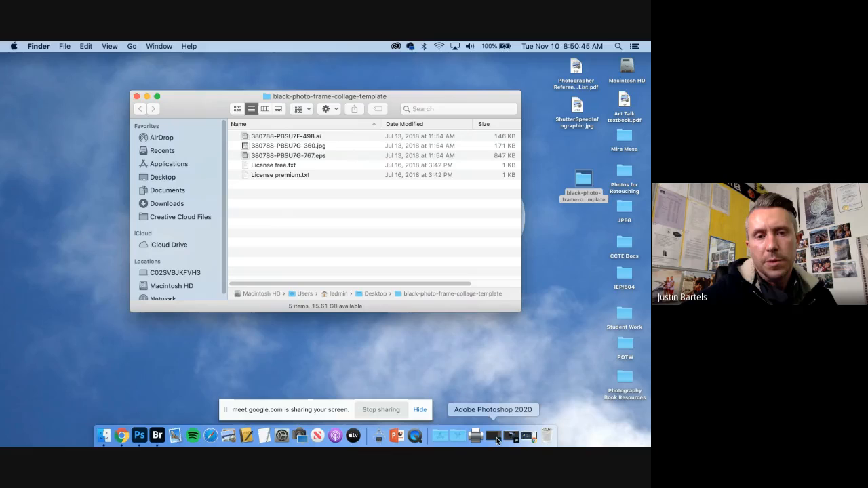
Open 380788-PBSU7G-767.eps in Photoshop, rasterizing it at 13 inches wide in RGB Color
click(302, 157)
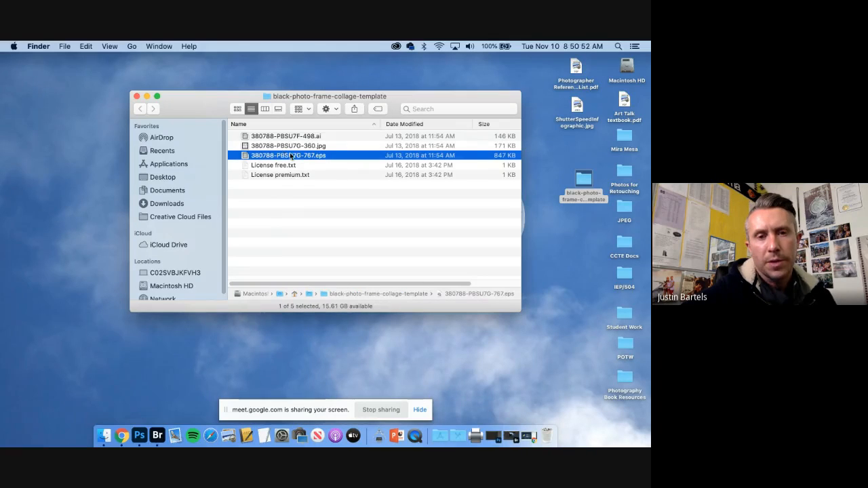
drag(248, 157, 141, 435)
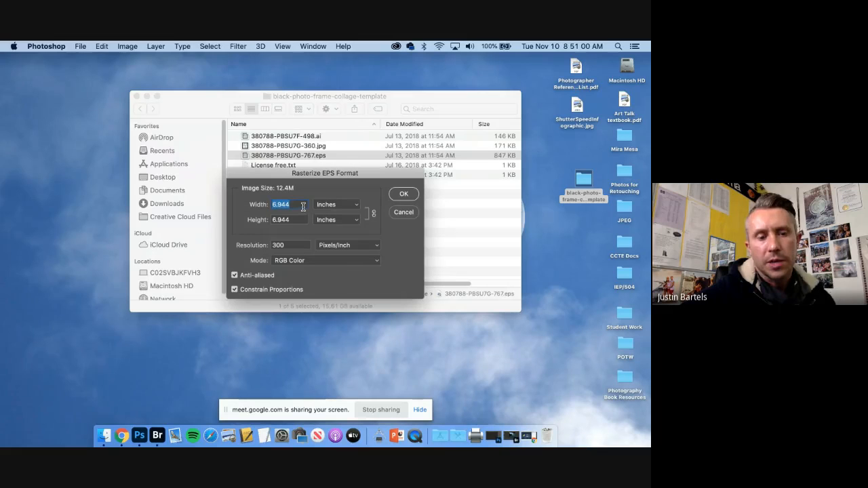
text(13)
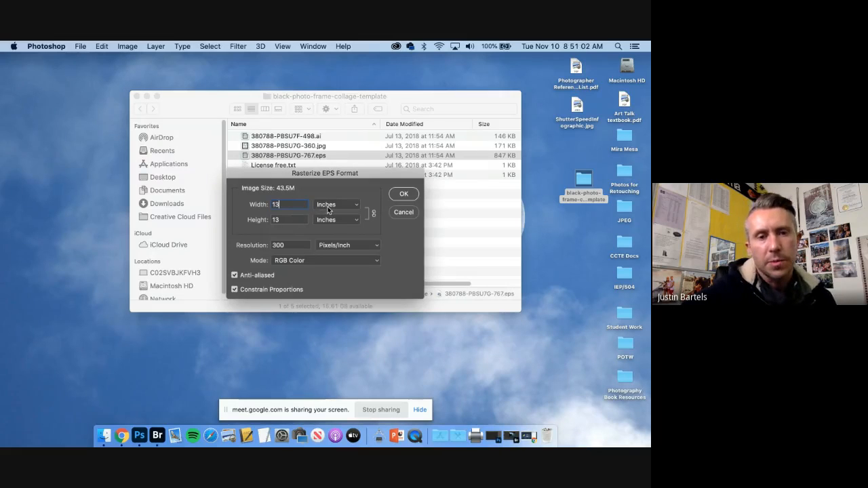
click(334, 261)
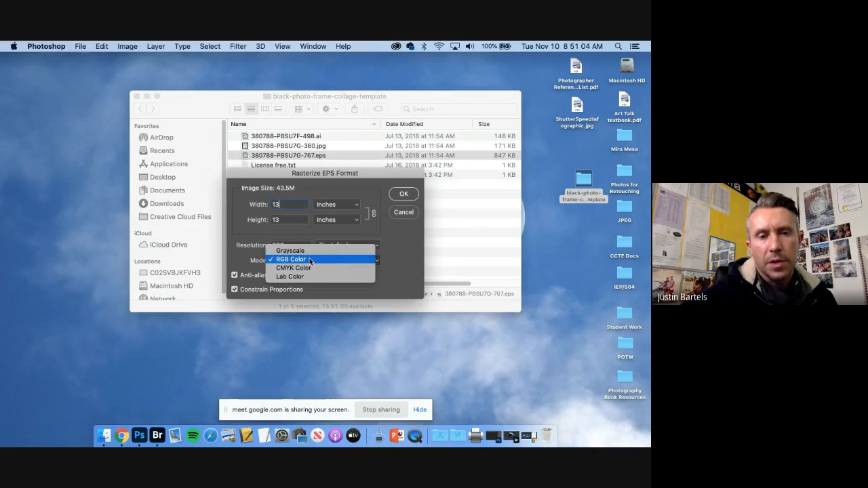
click(292, 260)
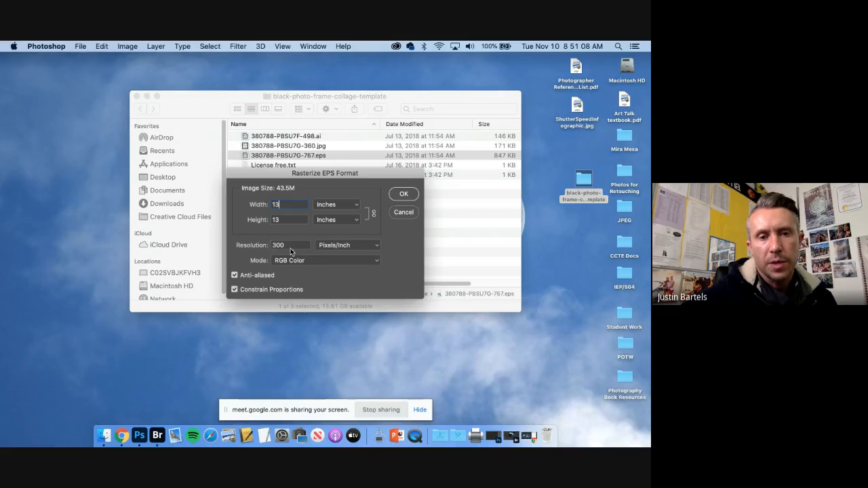
click(400, 195)
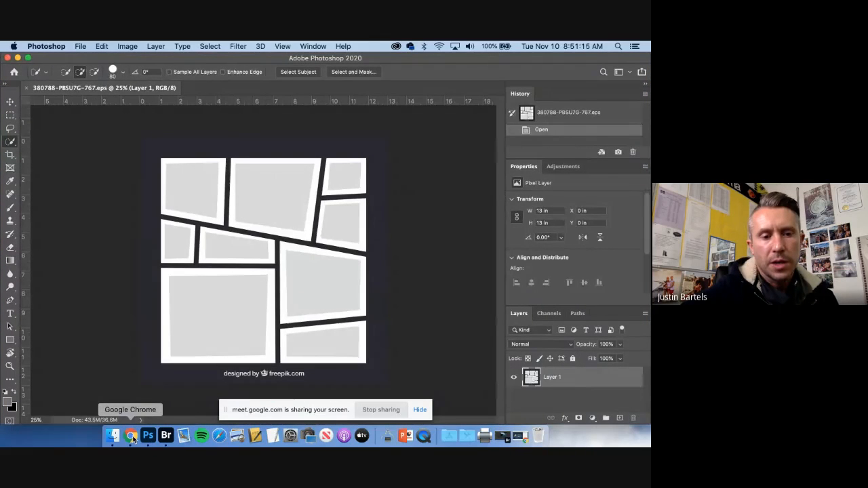
Open the JPG version of the template, 380788-PBSU7G-360.jpg, from the extracted folder in Photoshop
click(17, 58)
click(306, 147)
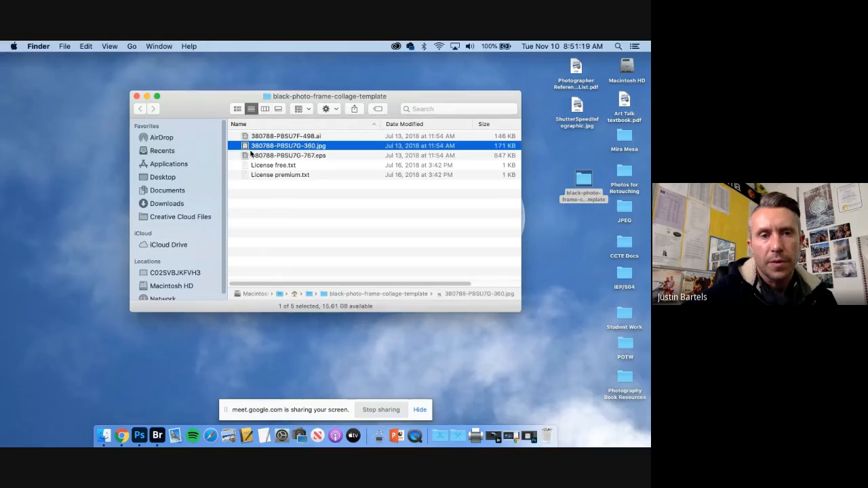
drag(246, 148, 140, 436)
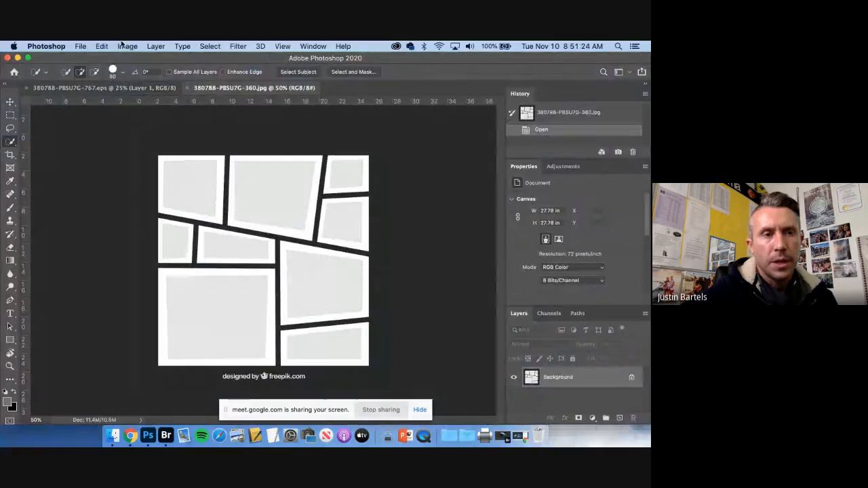
Check the JPG's print dimensions at 300 pixels/inch with resampling off, cancel the resize and close the JPG
click(121, 45)
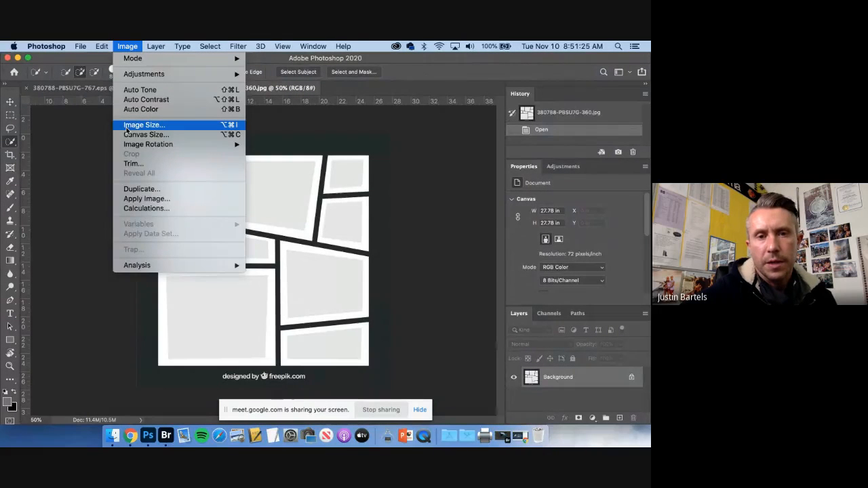
click(126, 129)
click(380, 196)
click(365, 205)
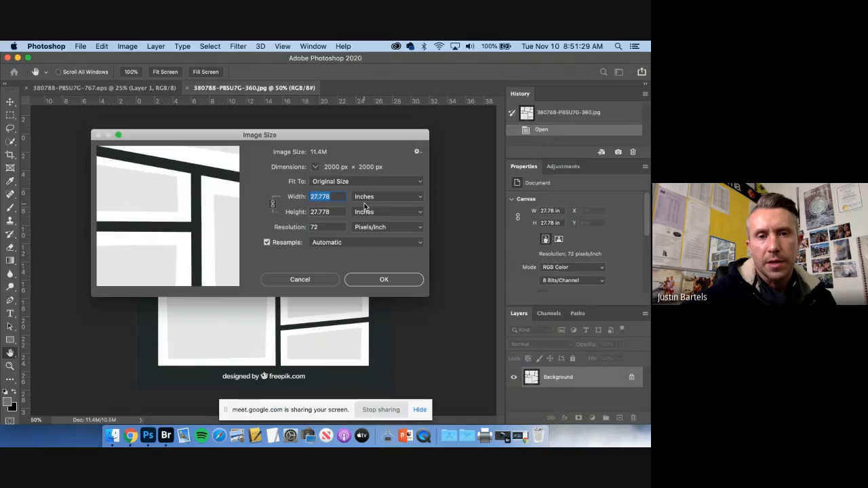
double_click(334, 227)
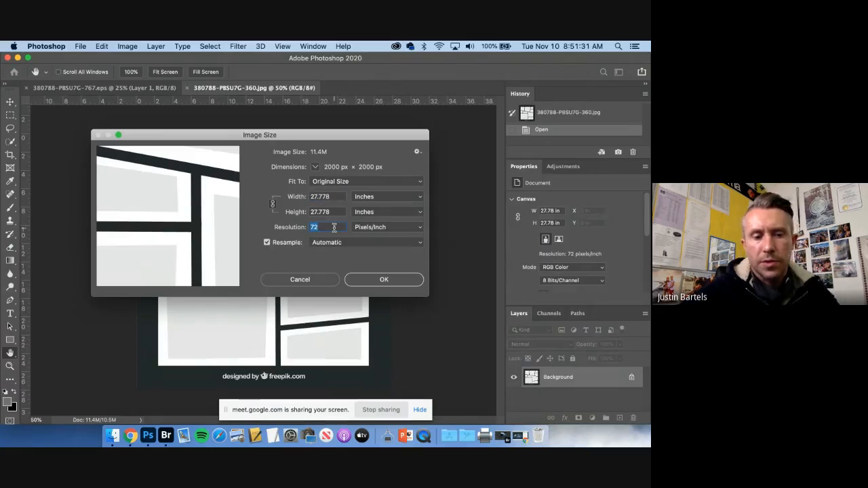
click(268, 243)
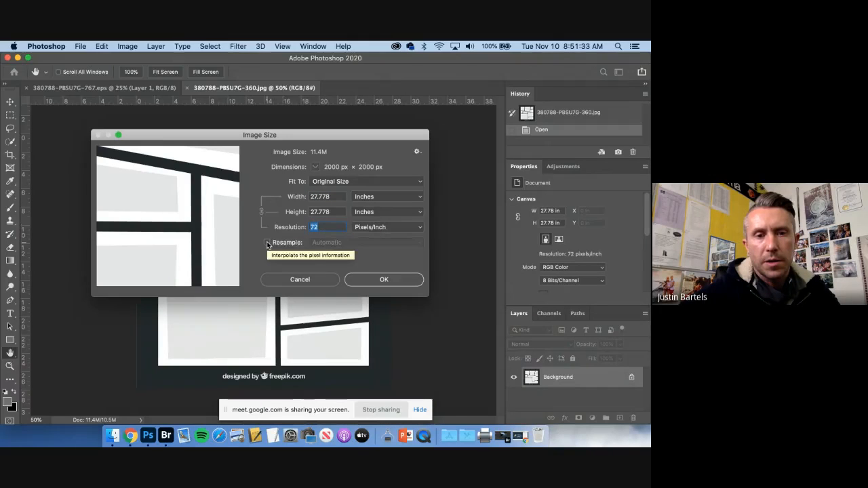
text(300)
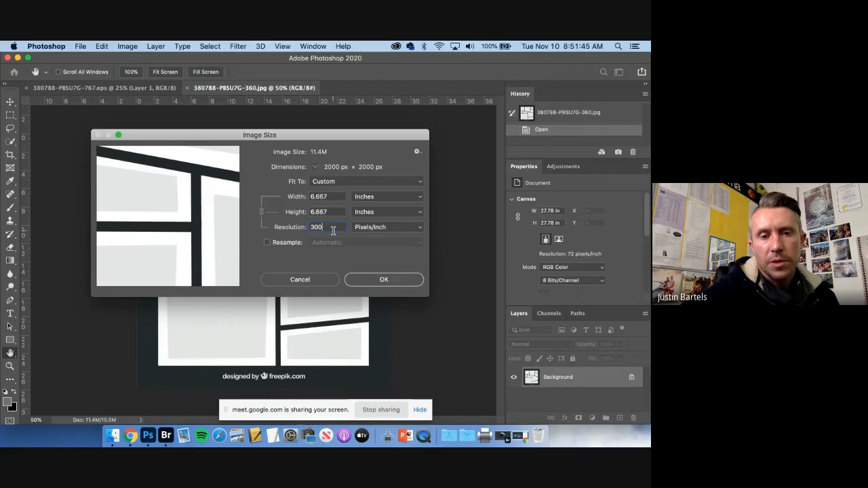
click(316, 281)
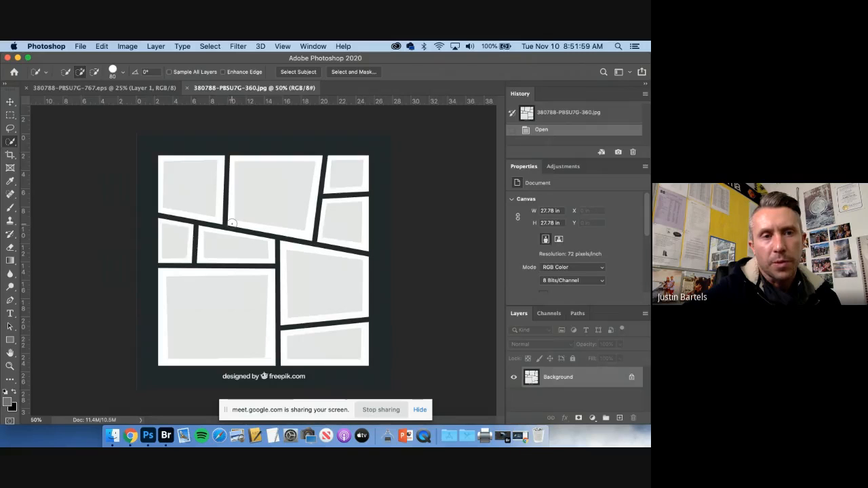
click(187, 89)
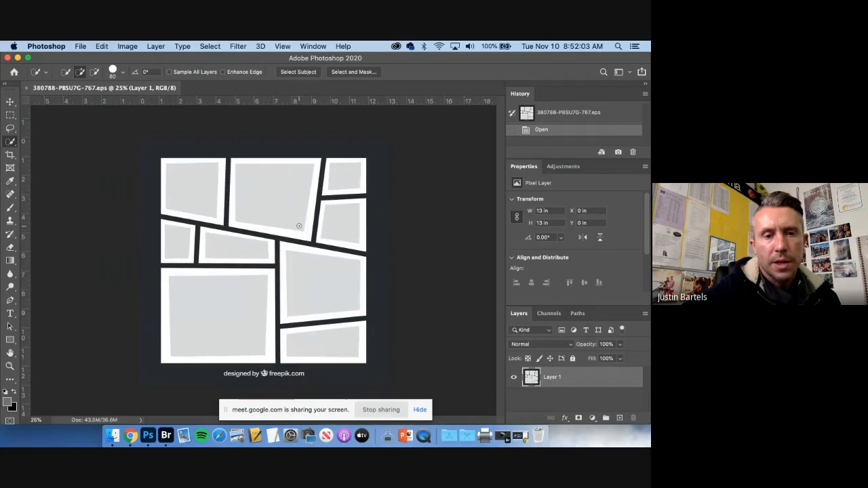
Switch to Bridge and duplicate all eight photos in the Photo Collage Retouching folder
click(166, 436)
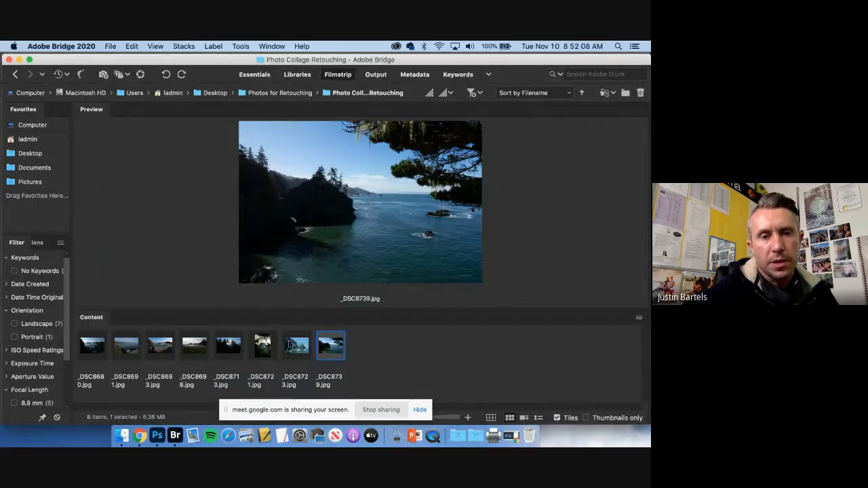
shift+click(98, 353)
right_click(99, 352)
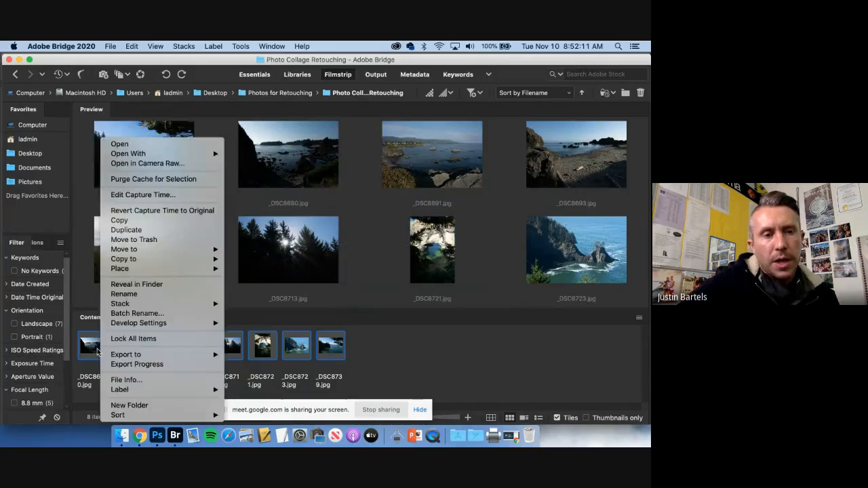
click(132, 230)
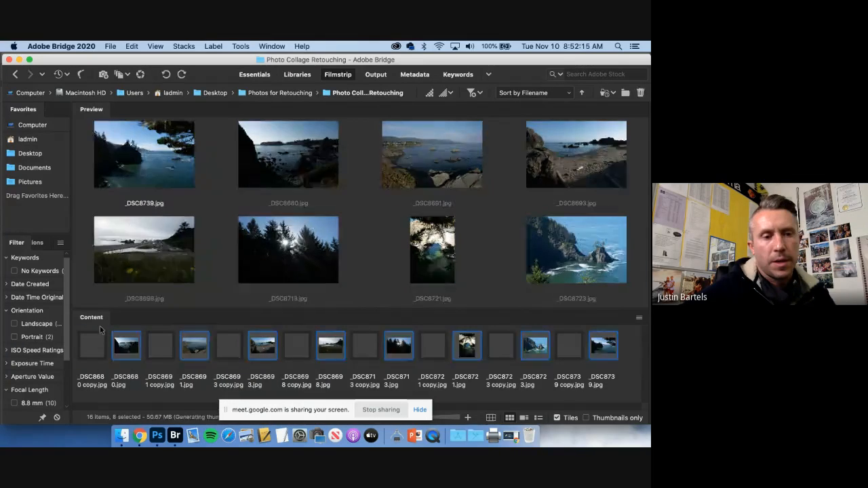
Select only the eight duplicated photos, from _DSC8680 copy.jpg to _DSC8739 copy.jpg, and open them in Camera Raw
click(100, 342)
super+click(162, 355)
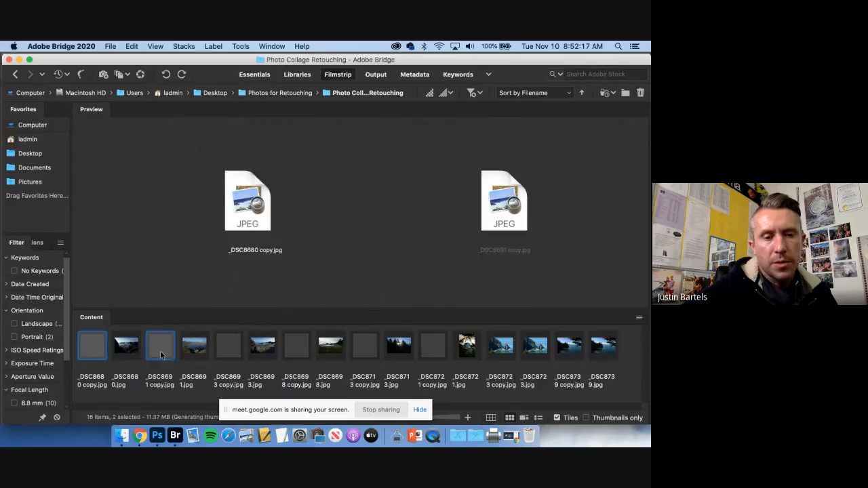
super+click(234, 342)
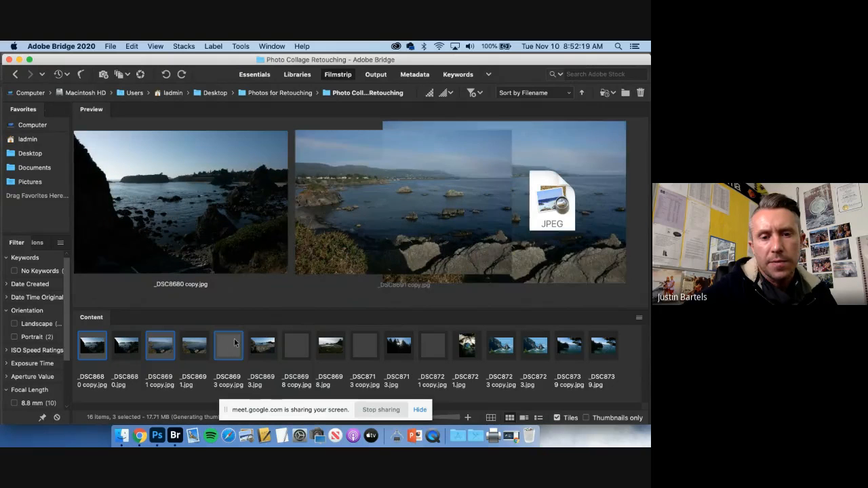
super+click(296, 346)
super+click(365, 346)
super+click(427, 346)
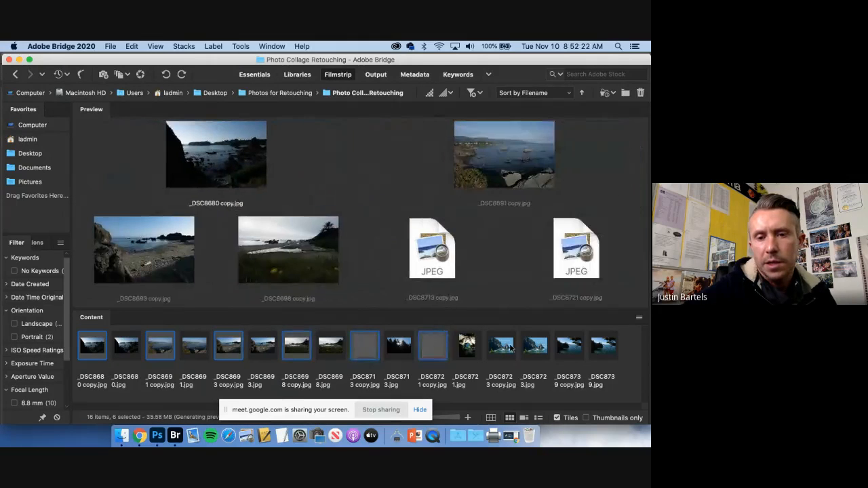
super+click(501, 346)
super+click(570, 346)
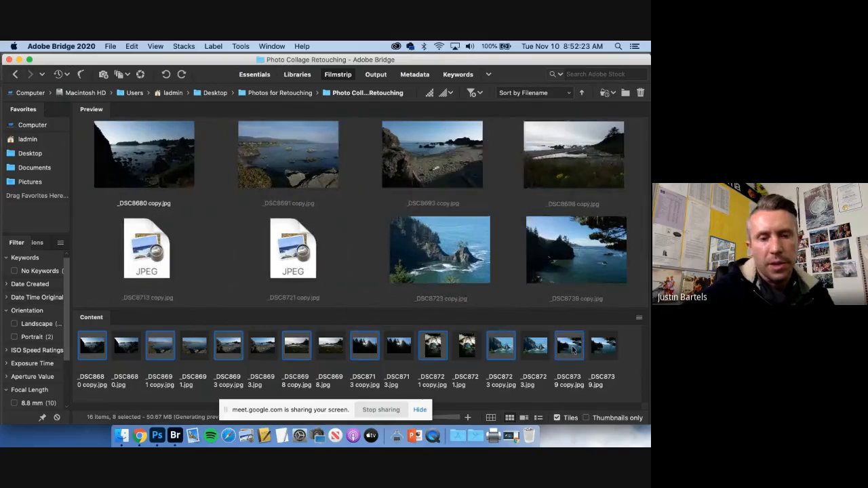
right_click(451, 140)
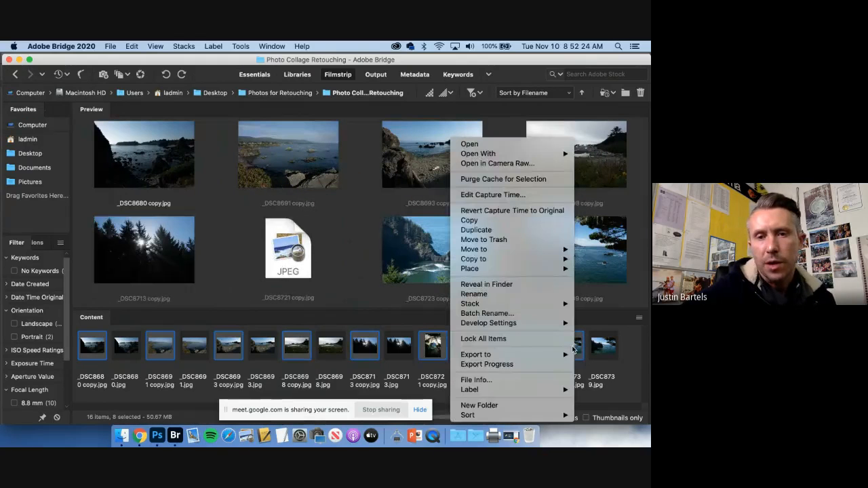
click(516, 162)
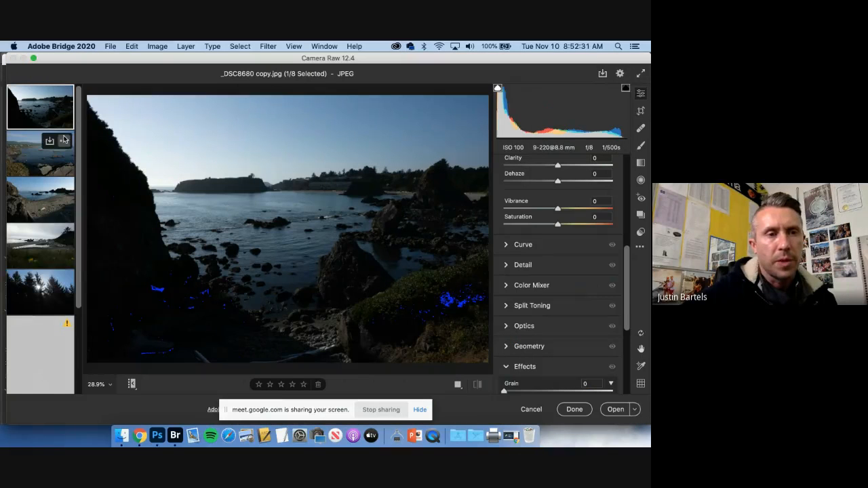
Select all eight photos in Camera Raw and synchronize their settings using the Default subset
click(63, 96)
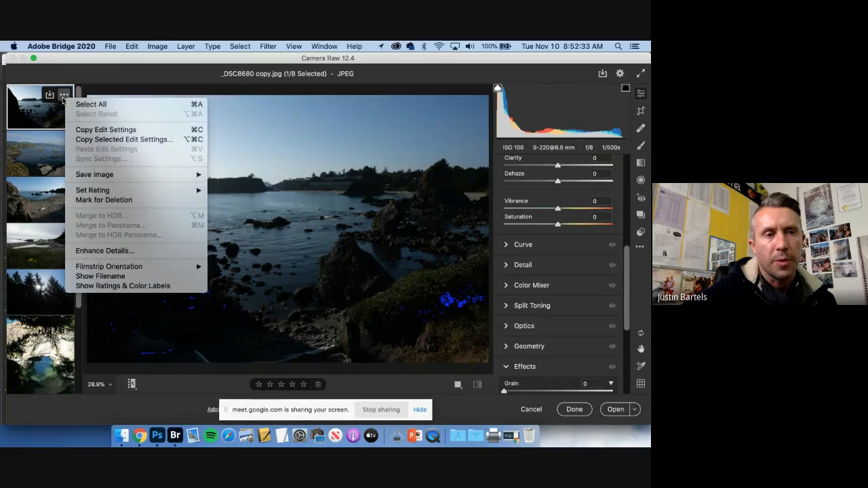
click(91, 103)
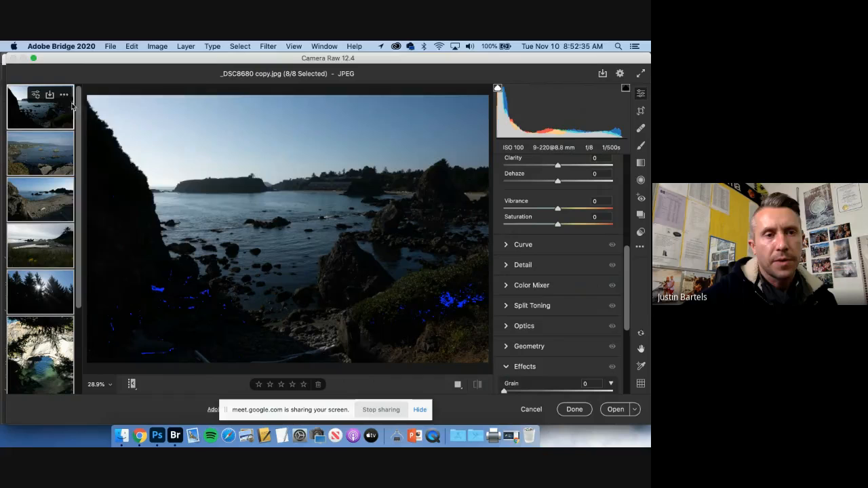
click(64, 95)
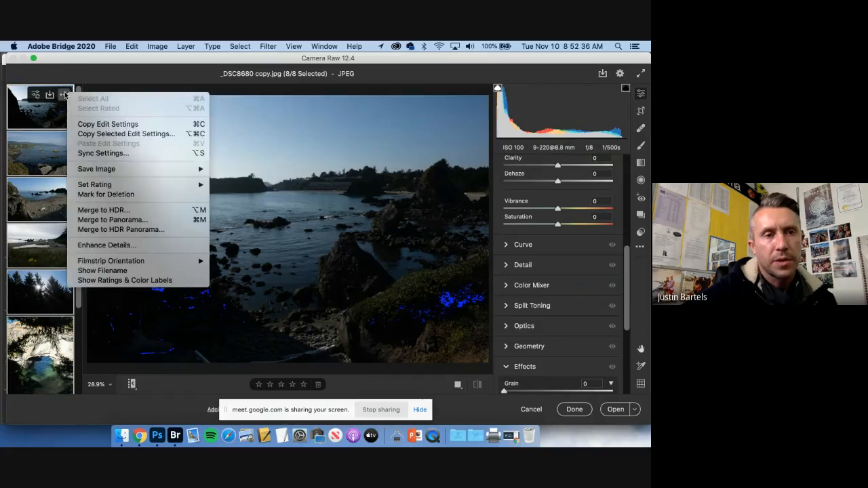
click(102, 153)
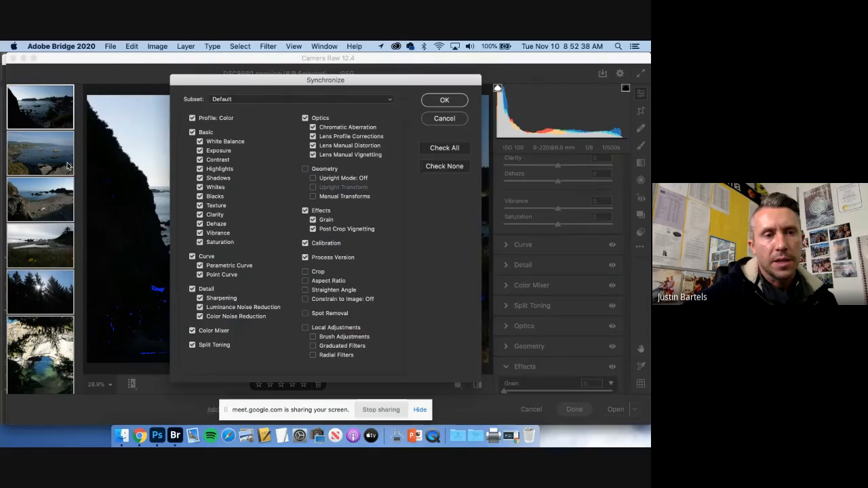
click(445, 99)
Set Exposure to +0.75 and Shadows to +76 for all selected photos
scroll(606, 214, up, 2)
scroll(606, 214, up, 3)
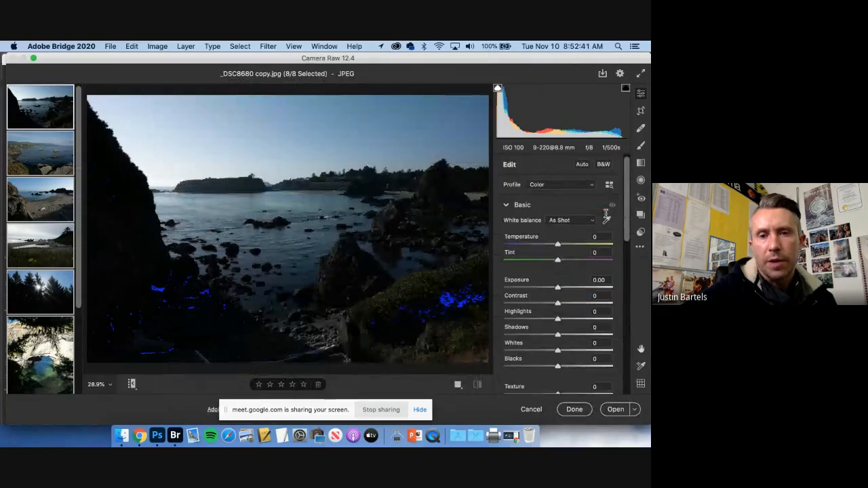
drag(558, 287, 568, 287)
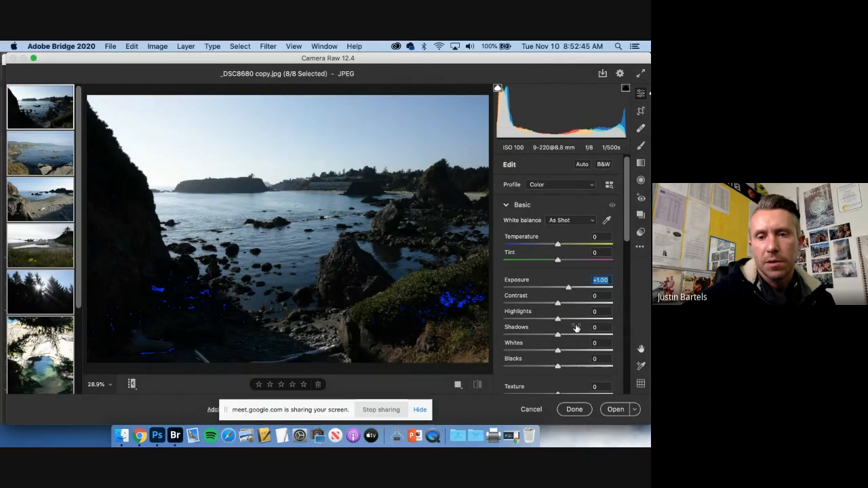
click(585, 335)
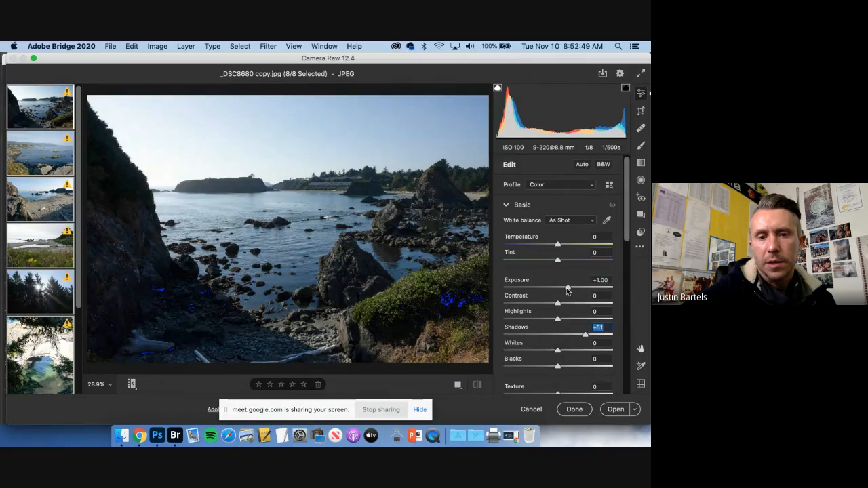
drag(568, 291, 566, 291)
click(598, 334)
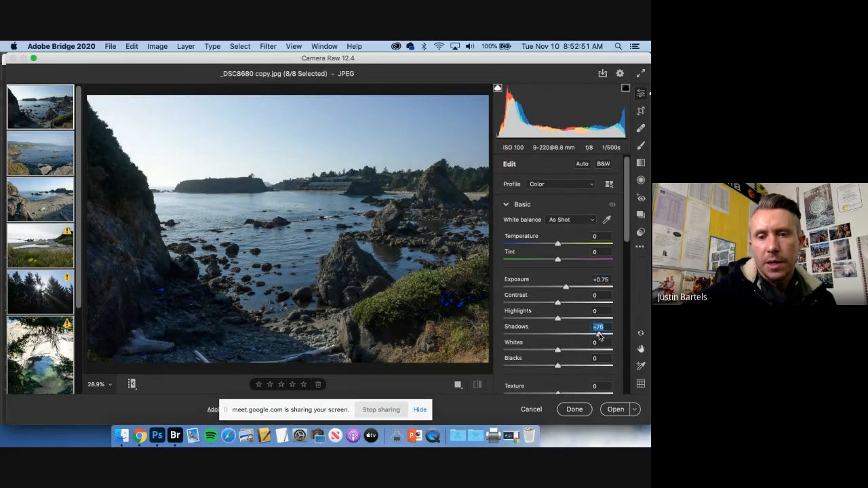
Set the white balance of all selected photos to Auto
scroll(568, 176, down, 2)
click(567, 173)
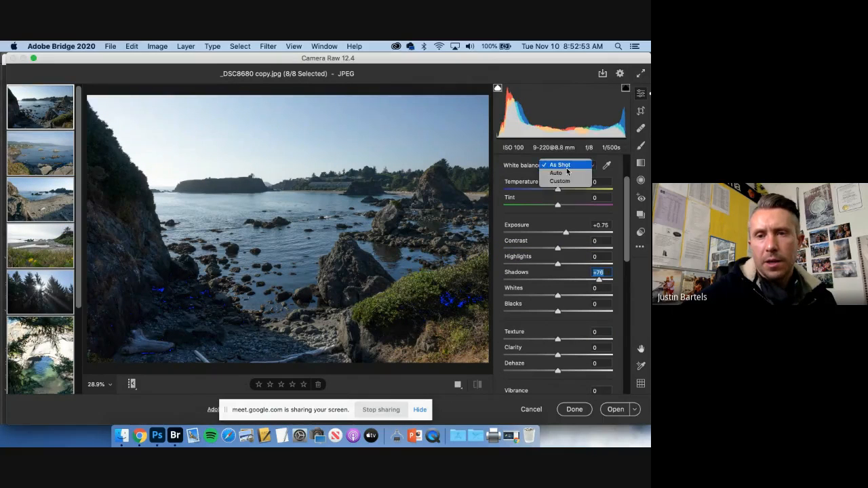
click(567, 172)
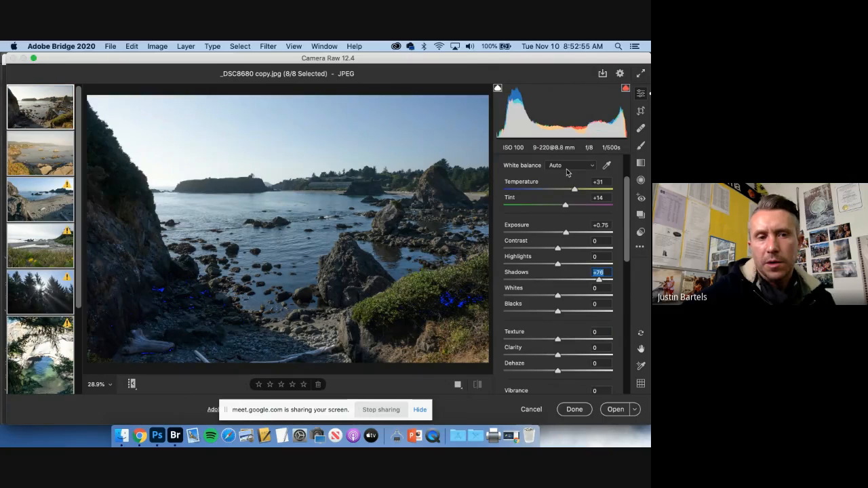
Set Dehaze to +37, Clarity to +16, Vibrance to +42 and Saturation to +18 for all selected photos
scroll(569, 191, down, 3)
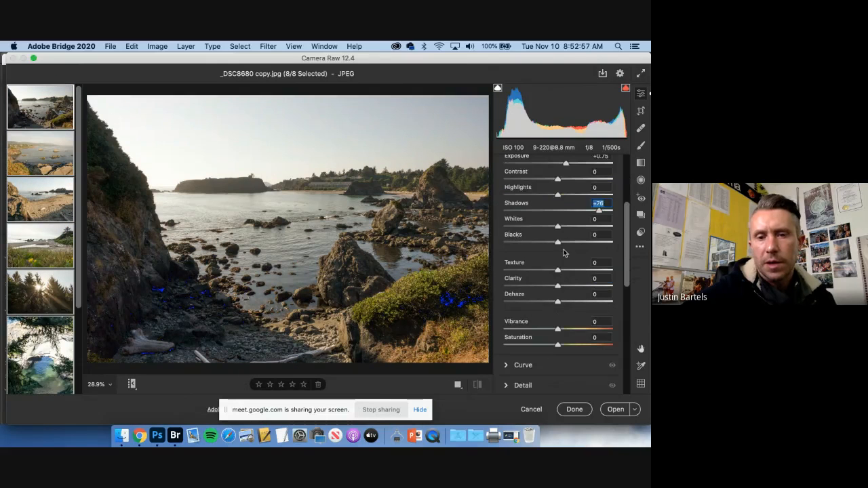
drag(557, 298, 577, 299)
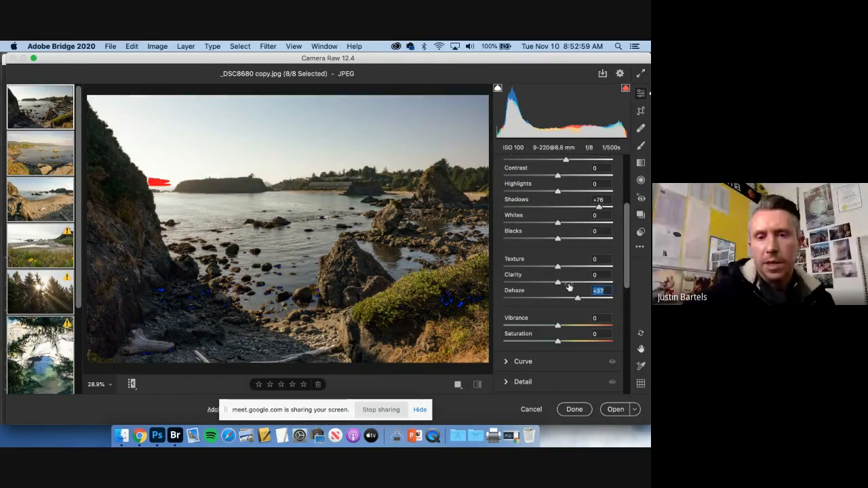
click(568, 283)
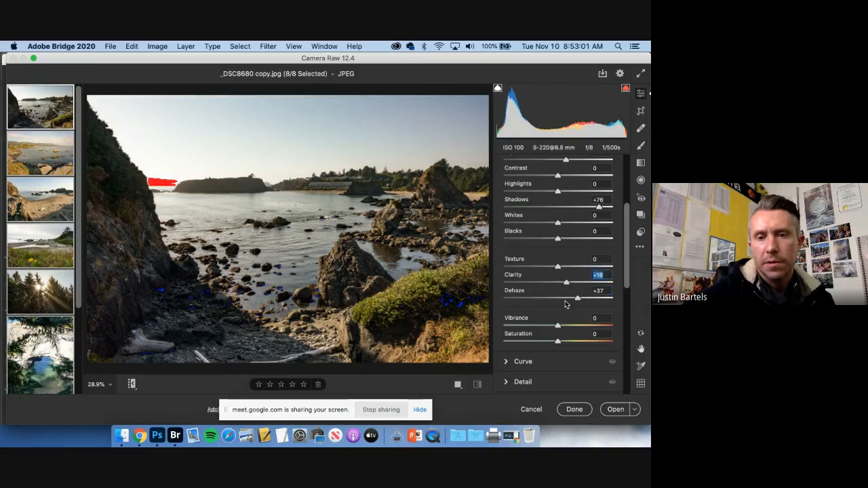
click(580, 327)
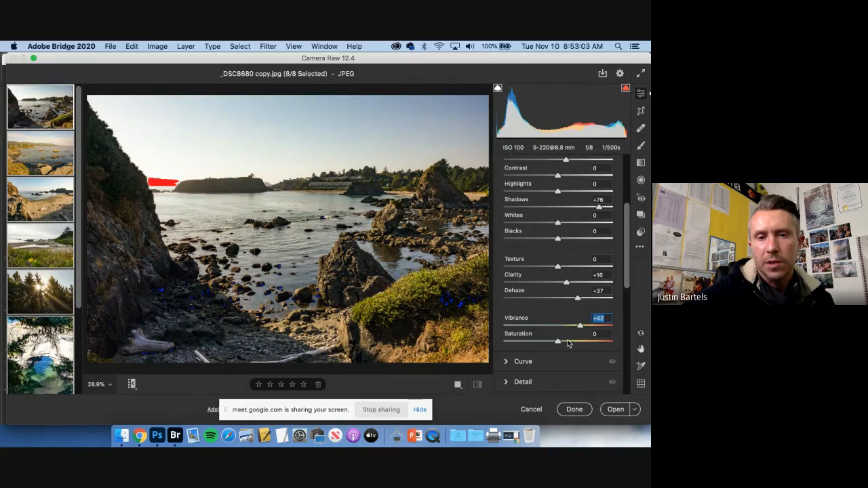
click(568, 341)
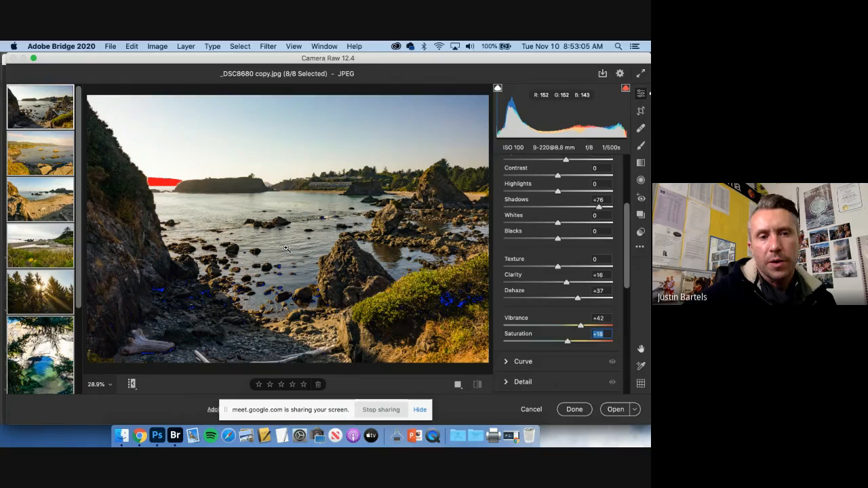
Set Vignetting to -11 with a Midpoint of 40, and open all eight edited photos in Photoshop
scroll(560, 242, down, 6)
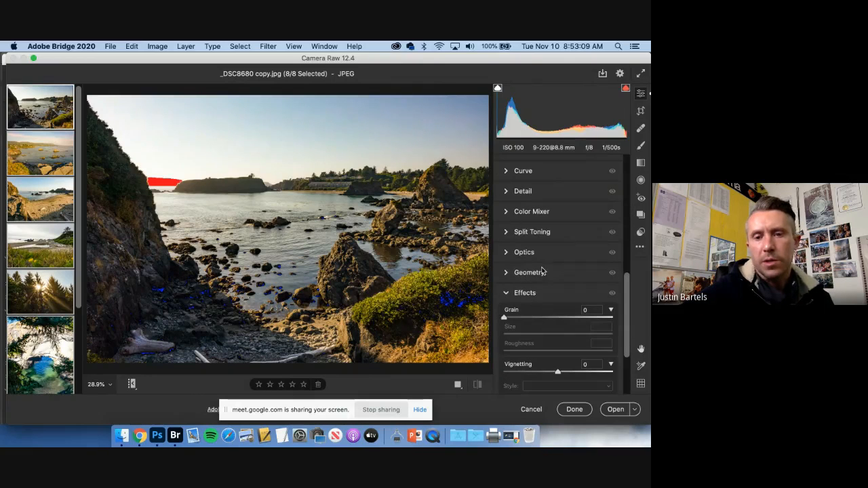
scroll(542, 272, down, 2)
drag(557, 330, 551, 329)
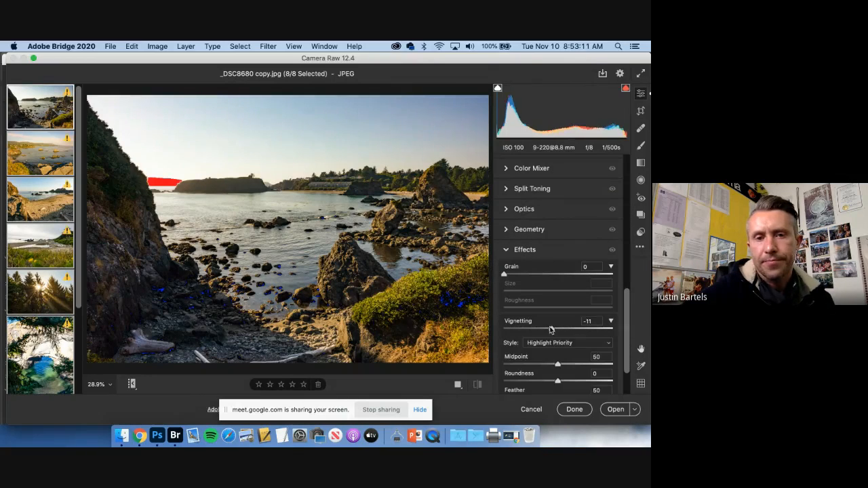
drag(564, 367, 550, 364)
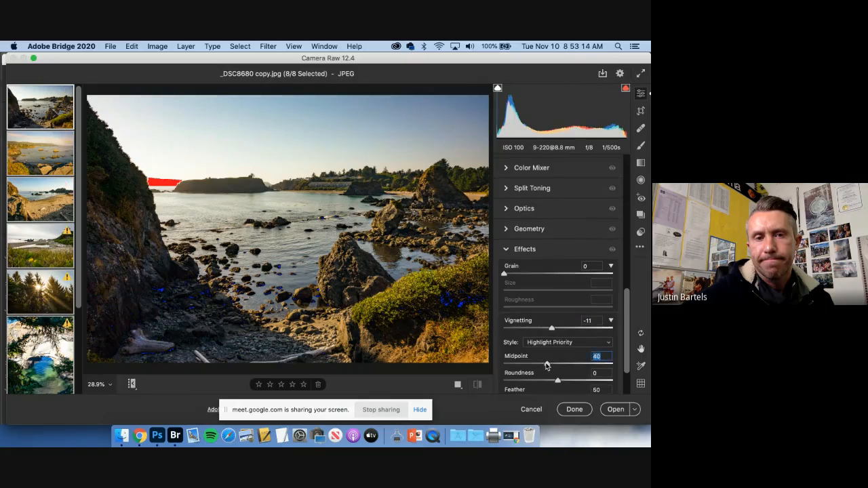
scroll(550, 364, down, 2)
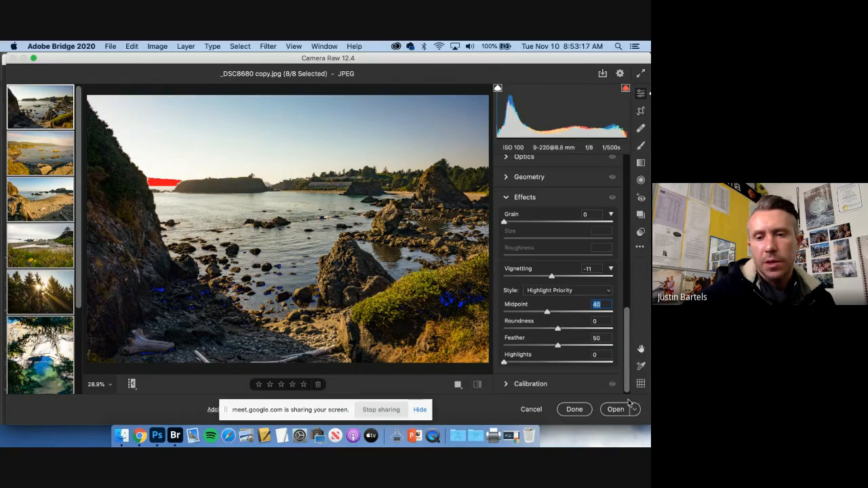
click(619, 410)
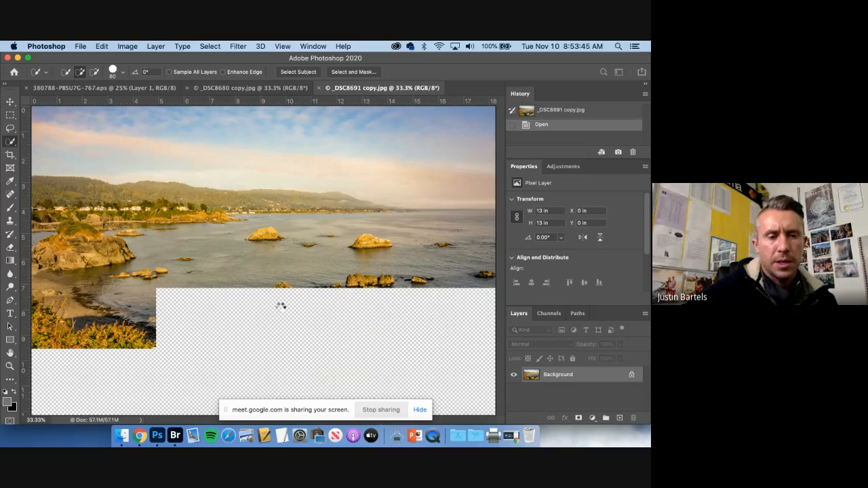
Switch to the Google Meet session in Chrome and look through the list of participants
click(139, 436)
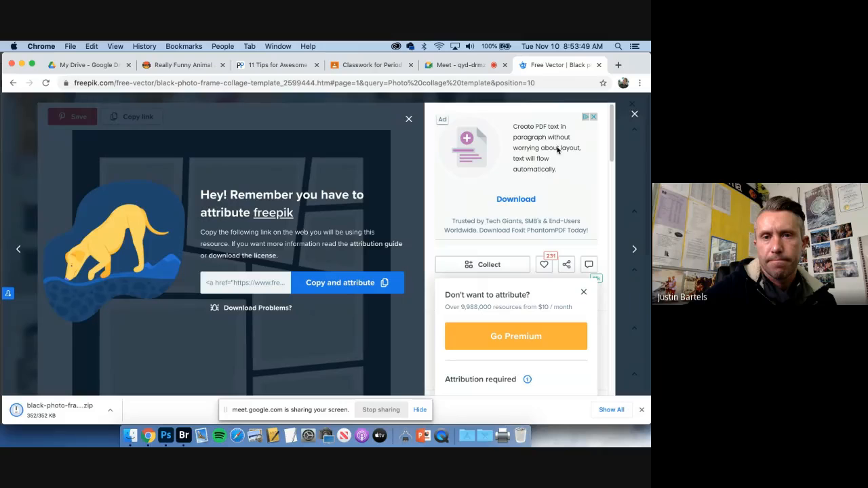
click(473, 65)
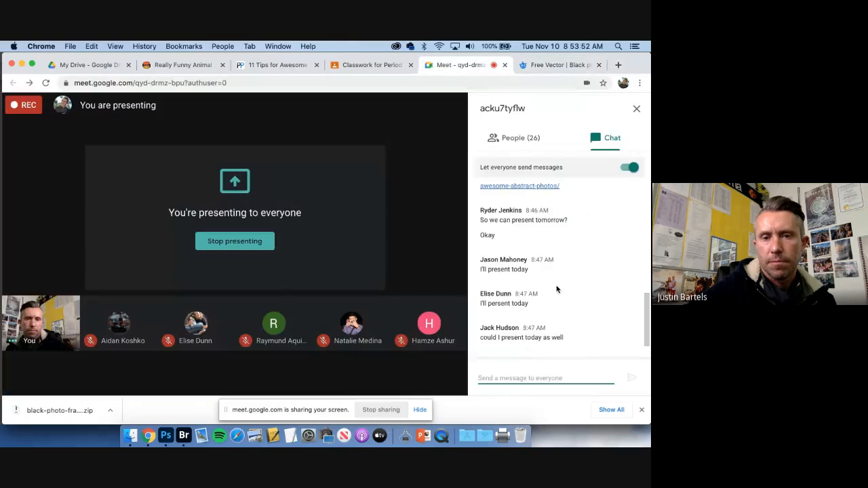
click(526, 144)
scroll(559, 211, down, 3)
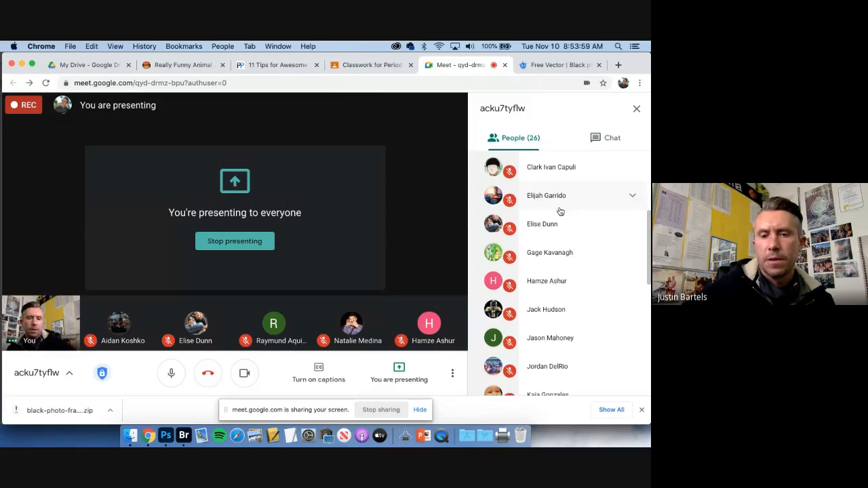
scroll(560, 211, down, 5)
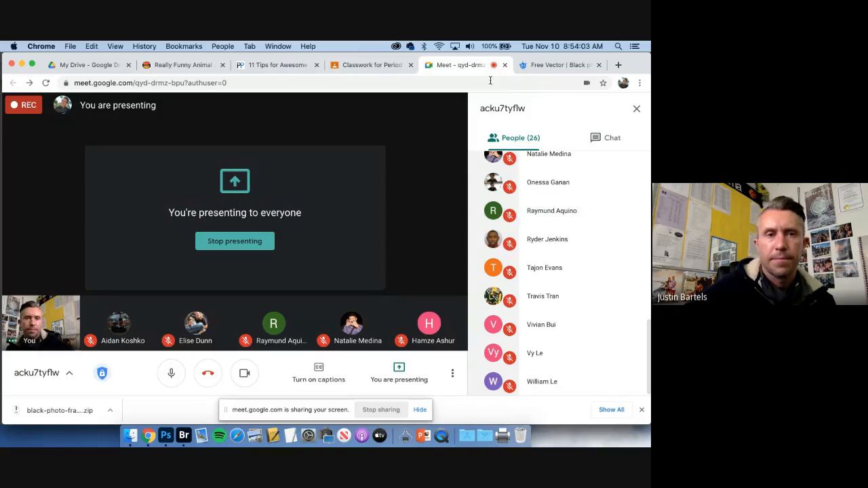
Switch to Photoshop and save _DSC8739 copy.jpg as a quality 11 JPEG in Photo Collage Retouching, replacing the existing file
click(165, 437)
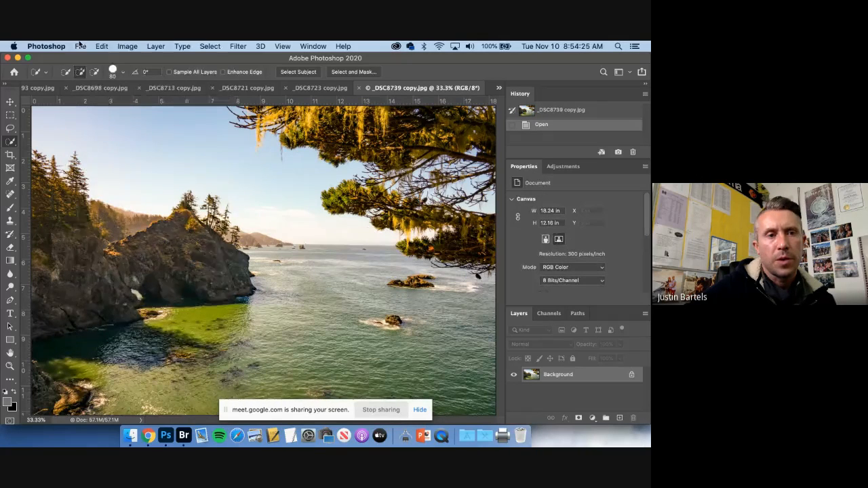
click(80, 46)
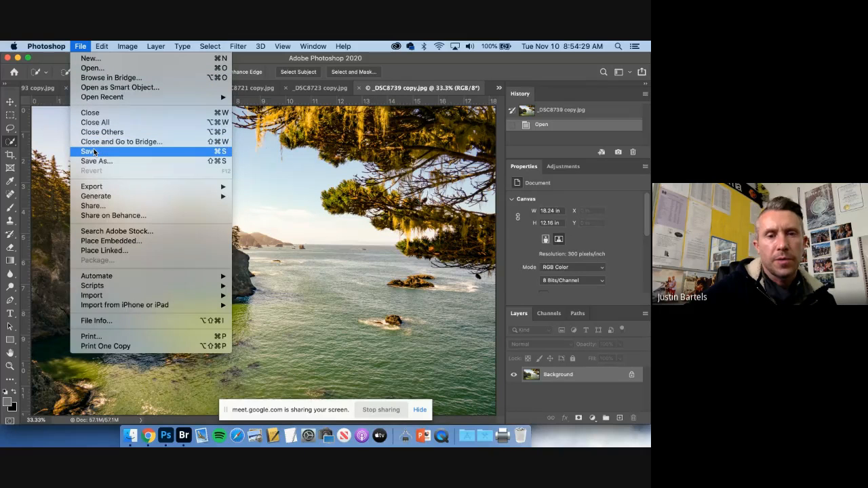
click(94, 152)
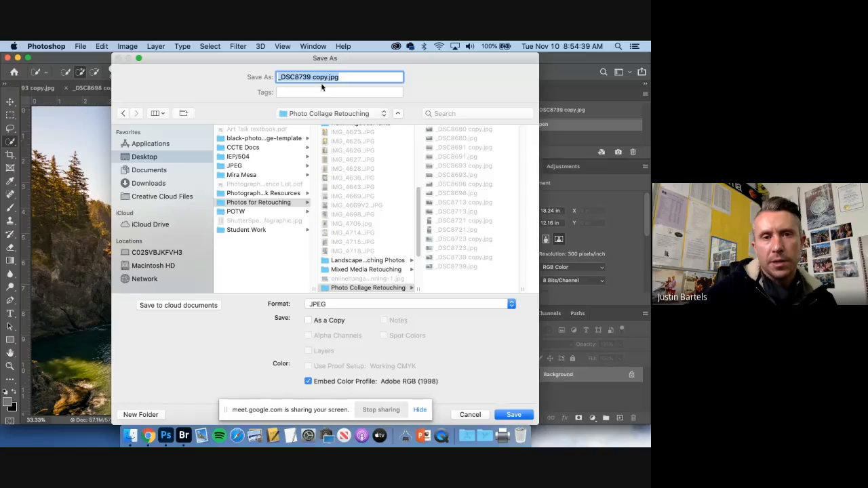
click(357, 114)
click(357, 114)
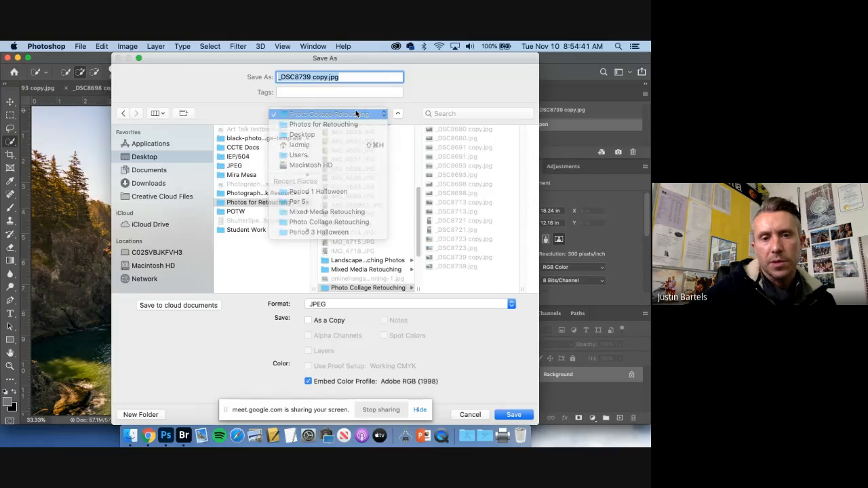
click(509, 416)
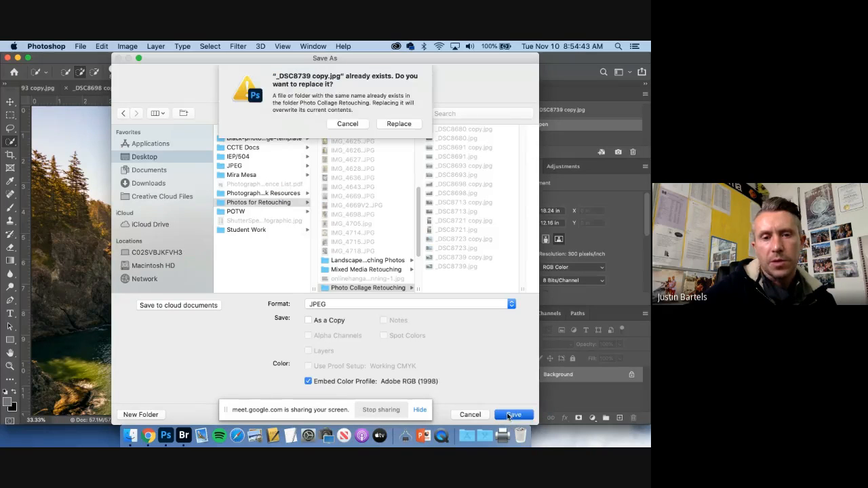
click(402, 124)
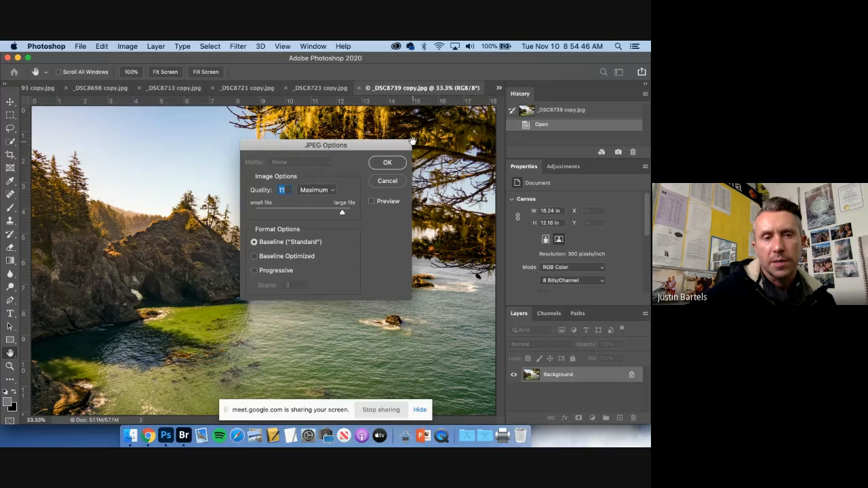
click(388, 162)
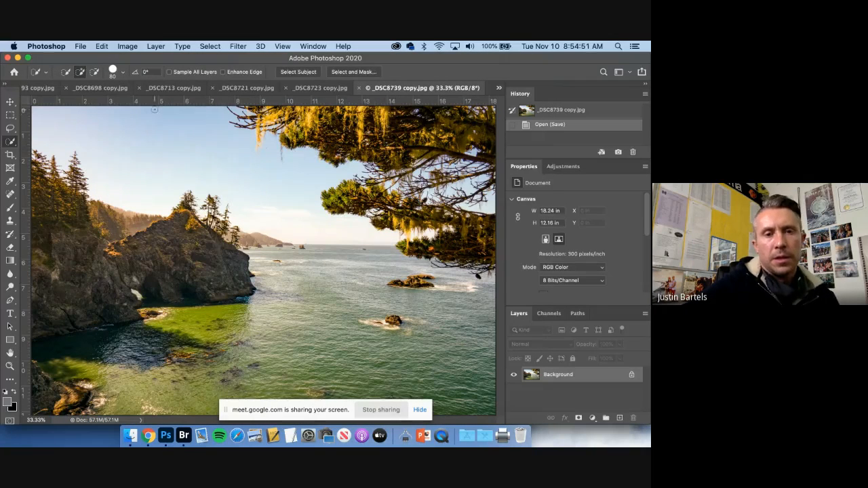
Switch to Bridge, compare the edited _DSC8739 and _DSC8723 copies with the originals at a larger thumbnail size, and return to Photoshop
click(184, 442)
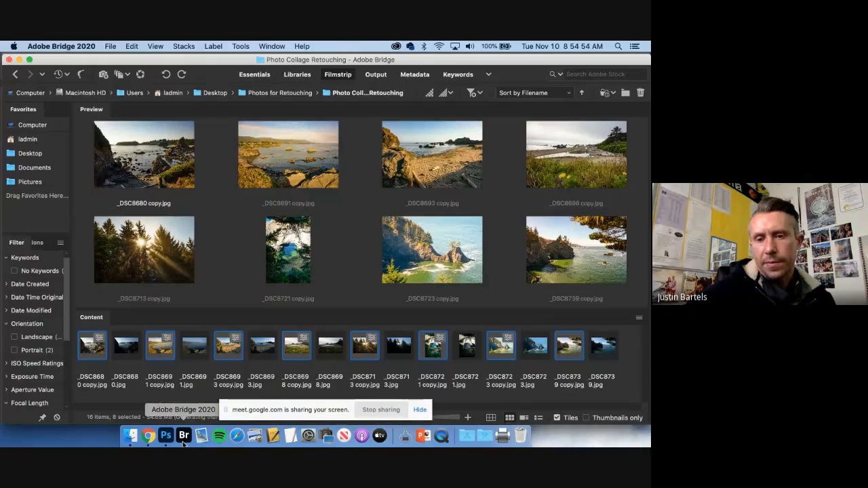
click(570, 347)
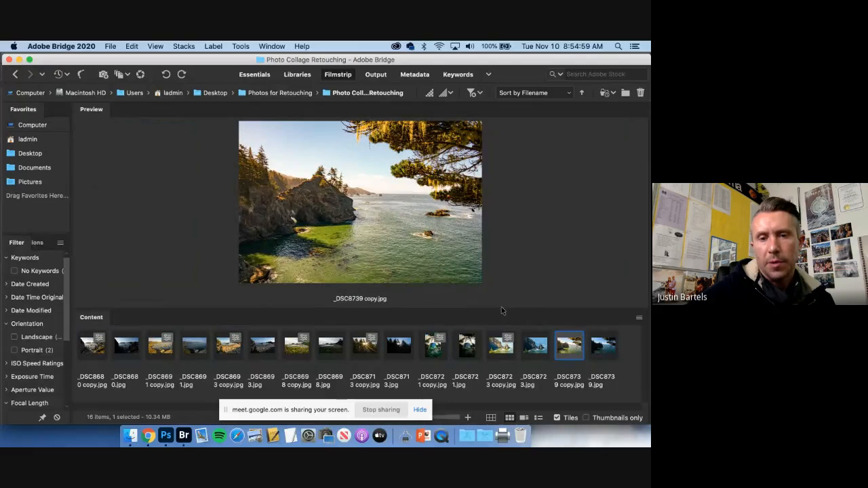
drag(500, 308, 500, 273)
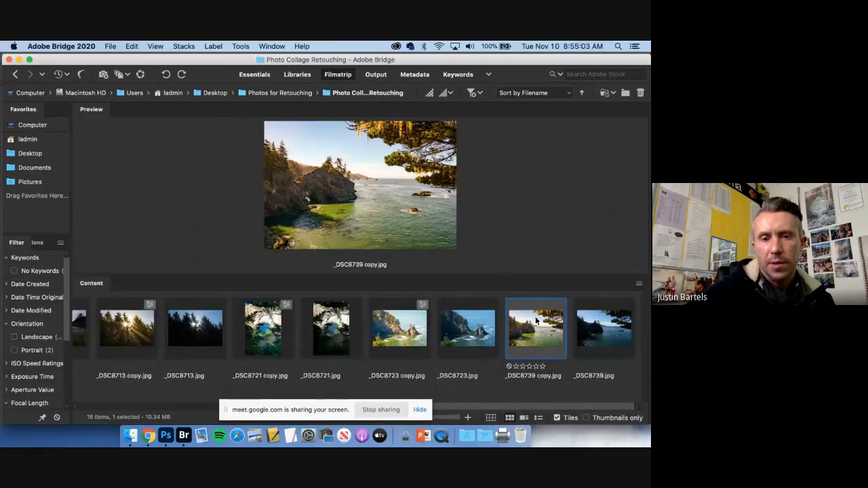
click(389, 317)
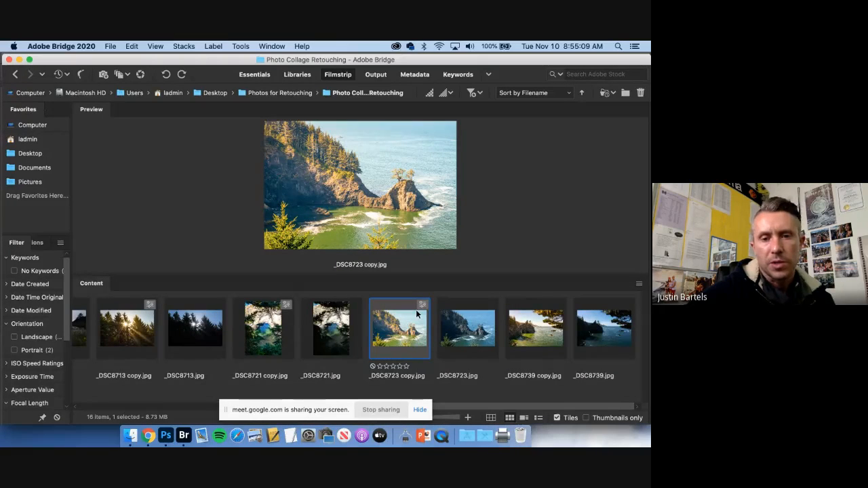
click(468, 330)
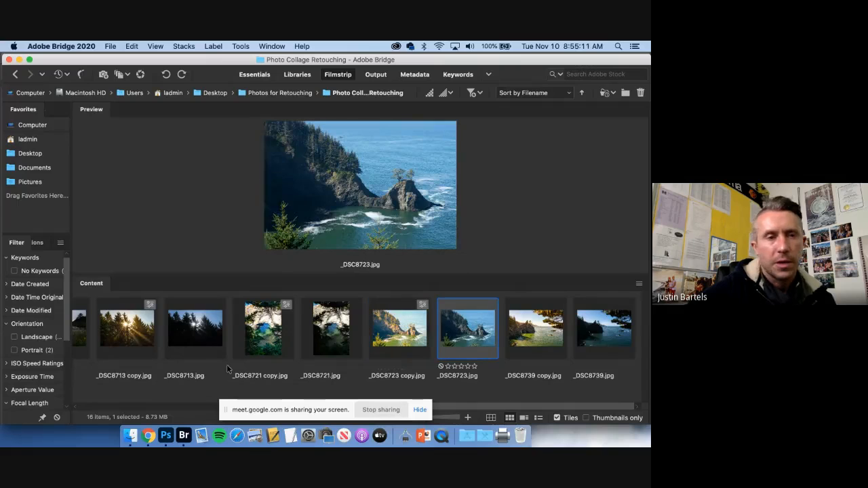
click(377, 311)
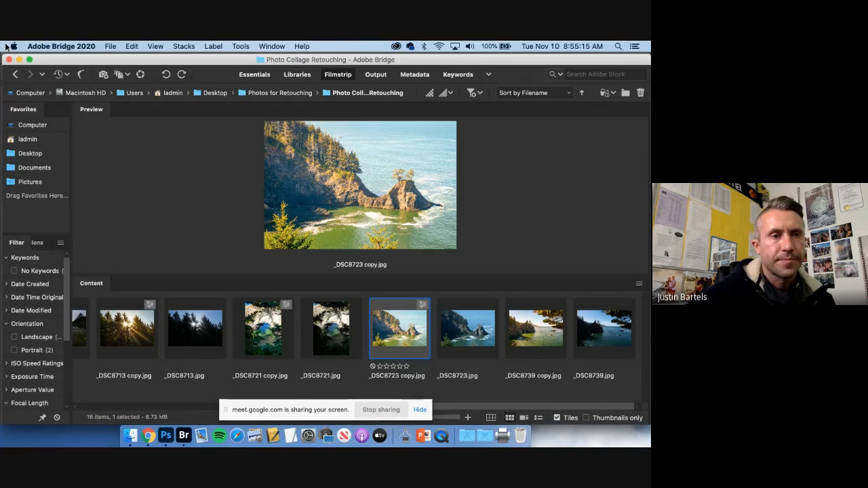
click(19, 61)
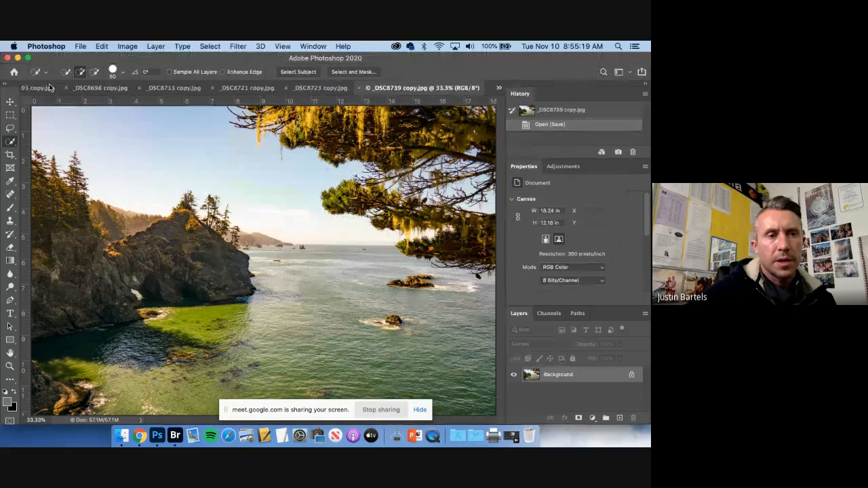
Close the _DSC8693, _DSC8698 and _DSC8691 photo copies
click(48, 89)
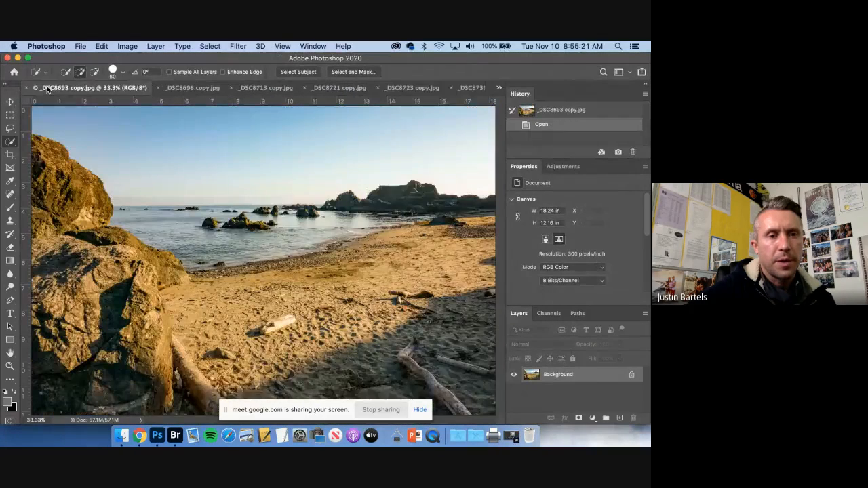
click(28, 88)
click(302, 194)
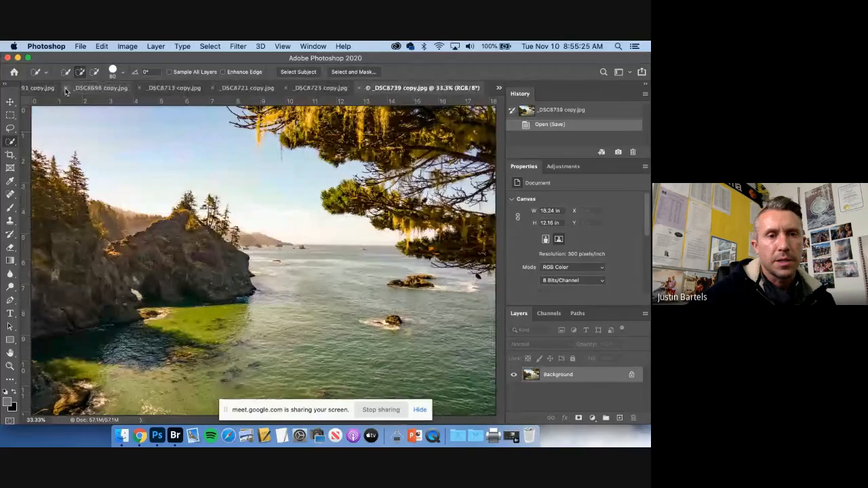
click(65, 88)
click(291, 189)
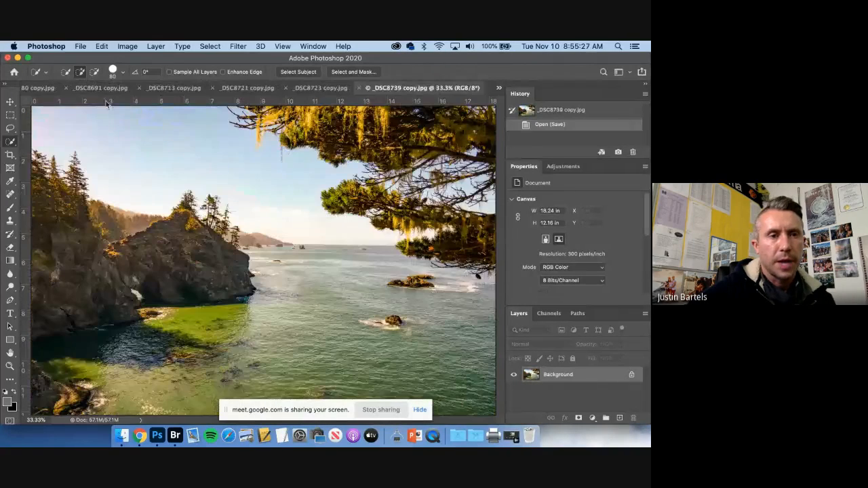
click(68, 88)
click(289, 189)
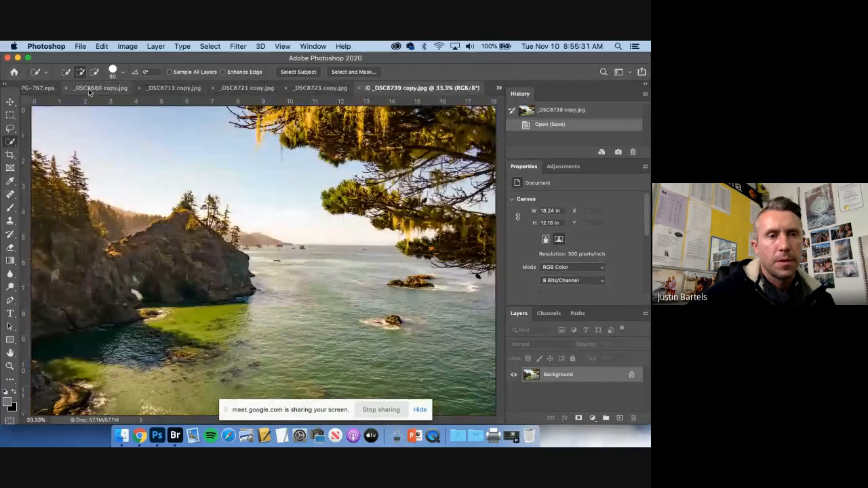
Float the _DSC8680 copy photo in its own window and move its image into the collage template as a new layer
click(88, 90)
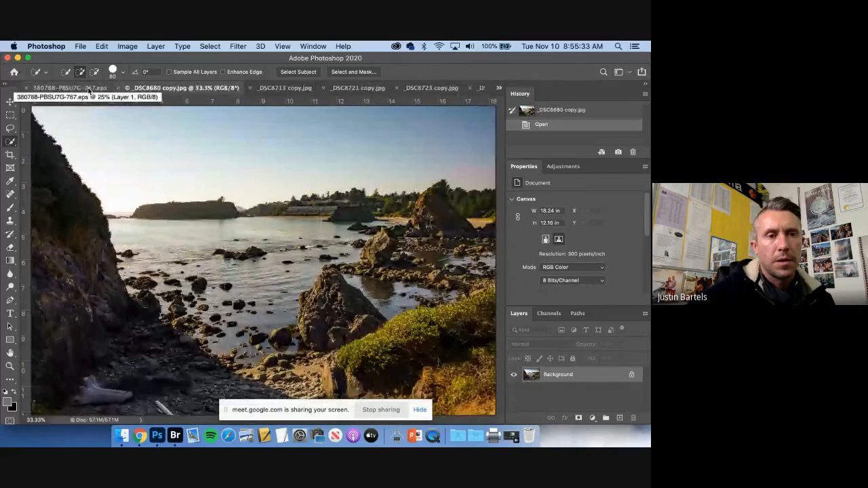
click(88, 89)
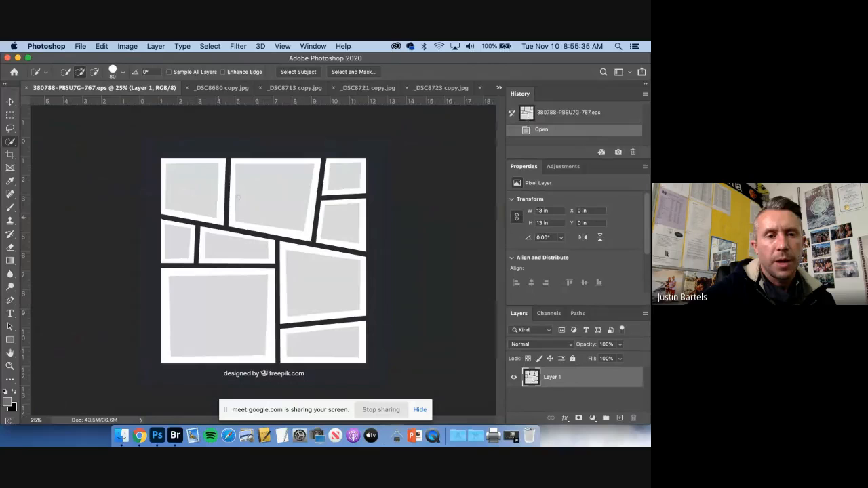
click(10, 102)
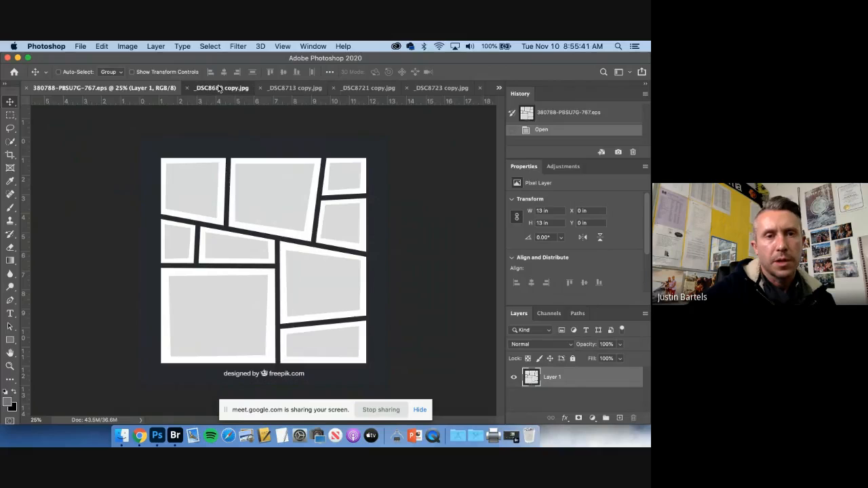
drag(220, 89, 434, 154)
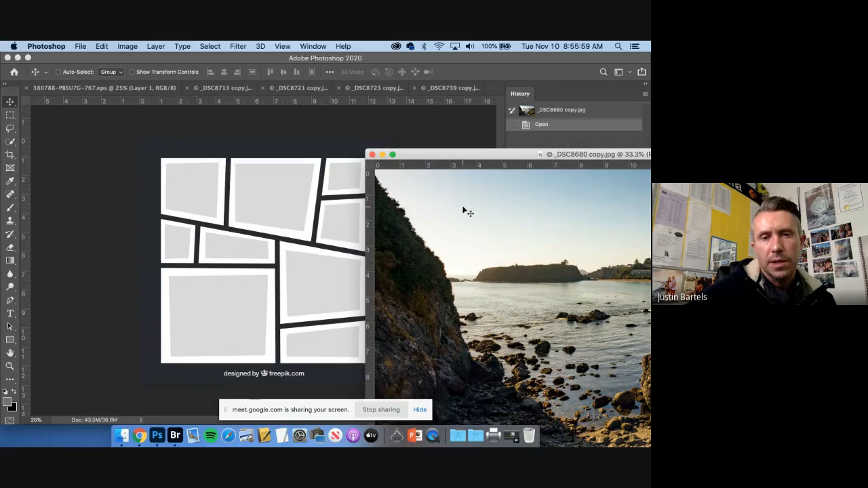
drag(460, 206, 224, 226)
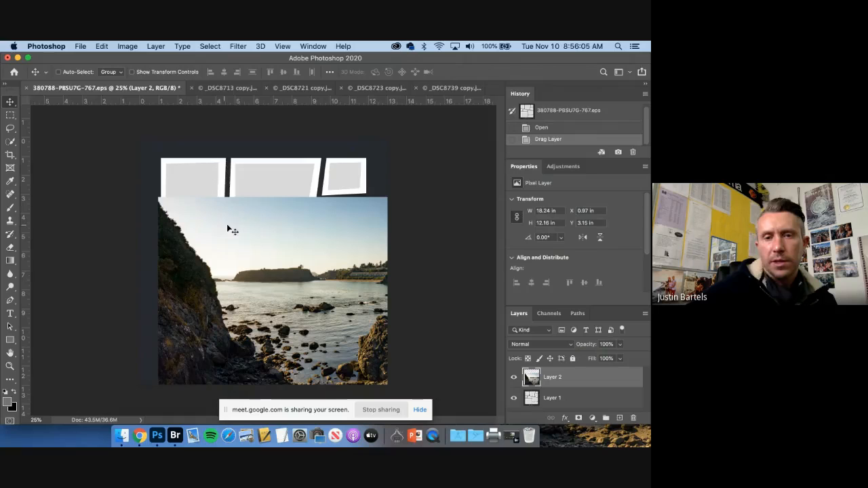
click(513, 377)
click(514, 378)
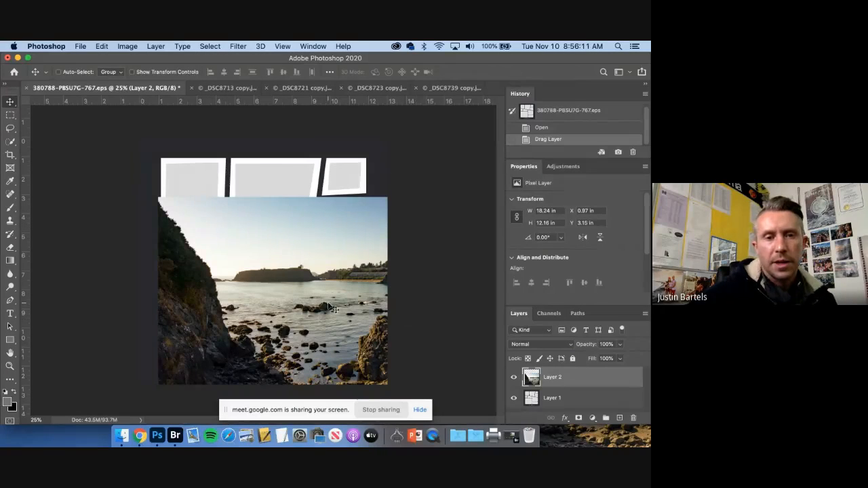
Scale the coastal photo with Free Transform to about 43% and position it over the template's large lower-left frame
drag(325, 307, 307, 258)
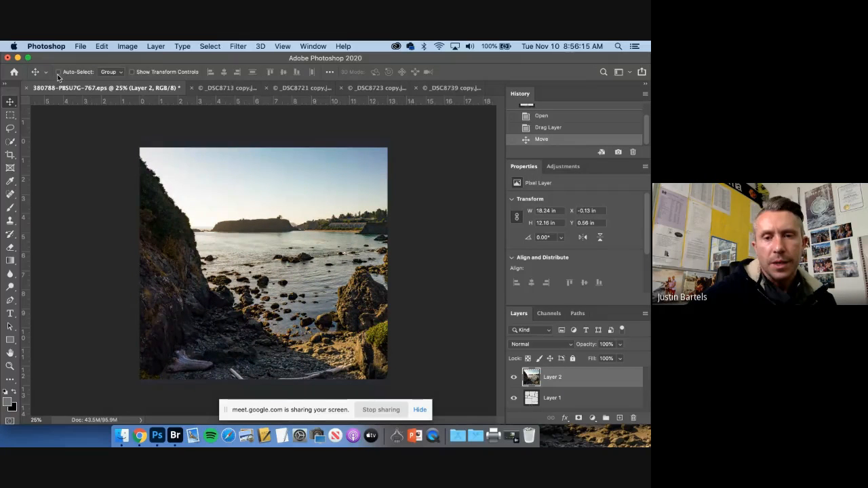
click(101, 46)
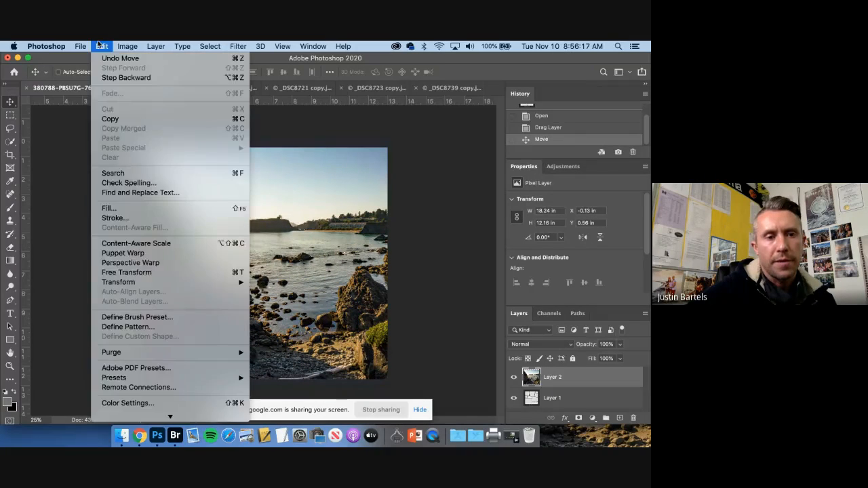
click(141, 272)
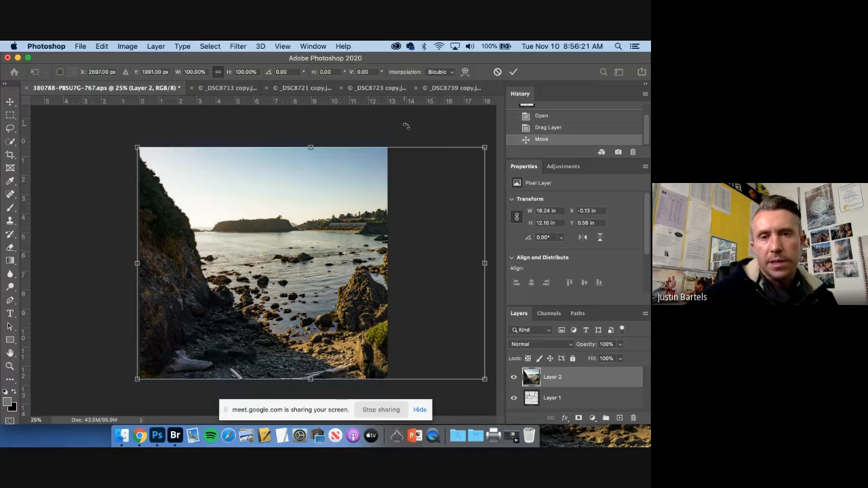
drag(481, 146, 233, 259)
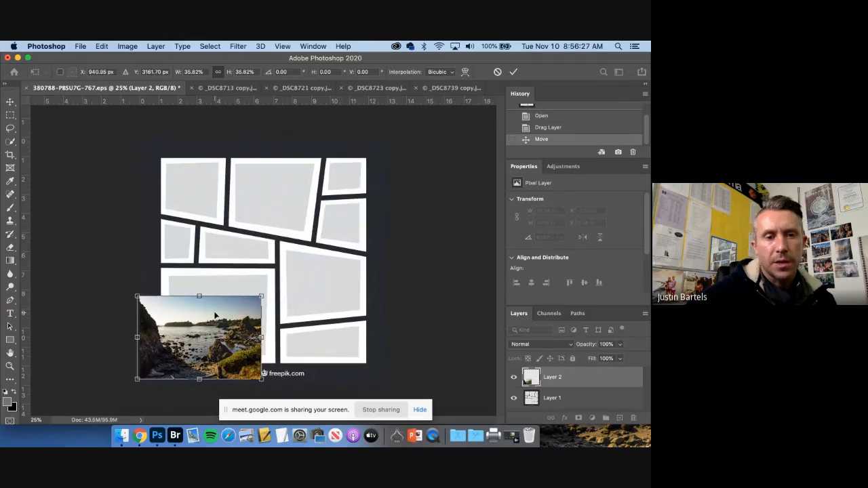
drag(215, 316, 231, 290)
drag(276, 354, 293, 365)
drag(154, 271, 184, 291)
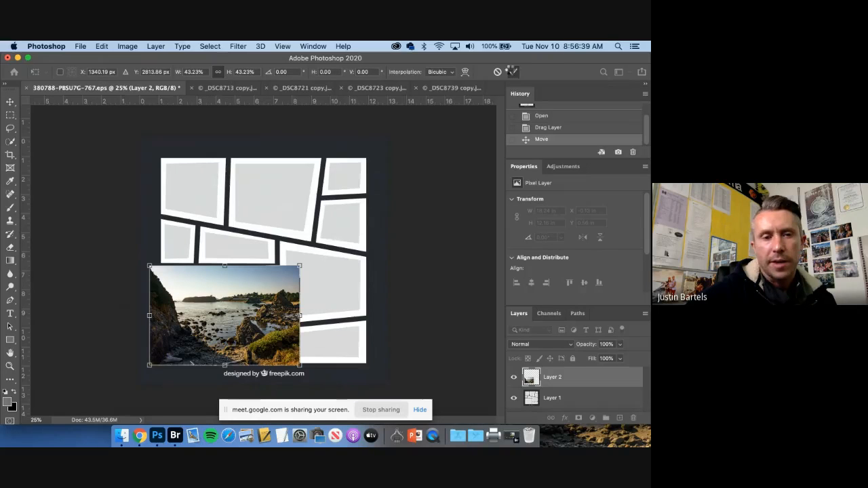
click(513, 71)
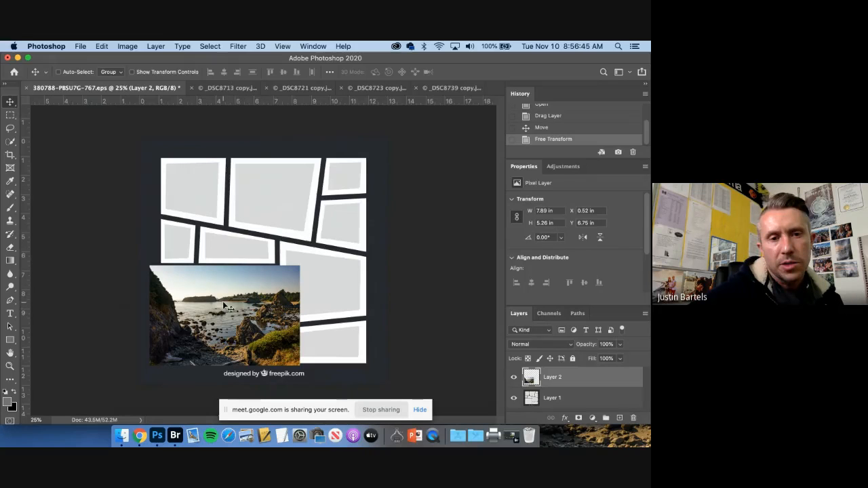
Hide the coastal photo layer and select the template's large lower-left frame on Layer 1 with the Quick Selection tool
click(513, 377)
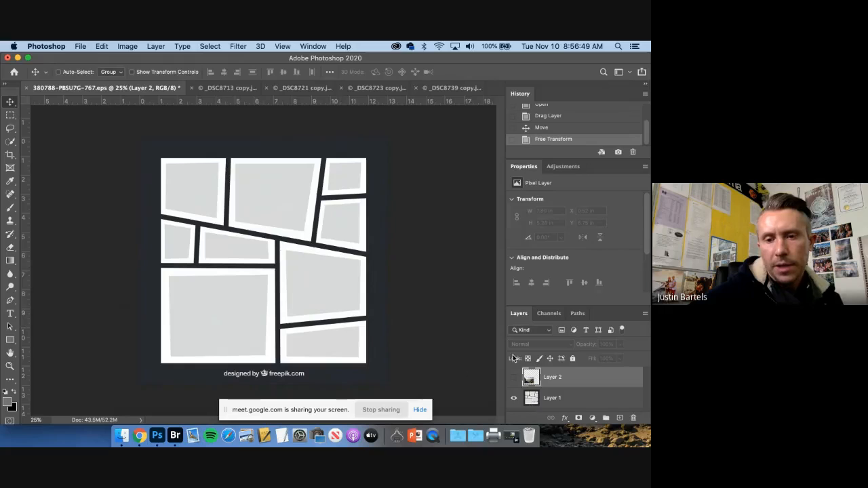
click(532, 399)
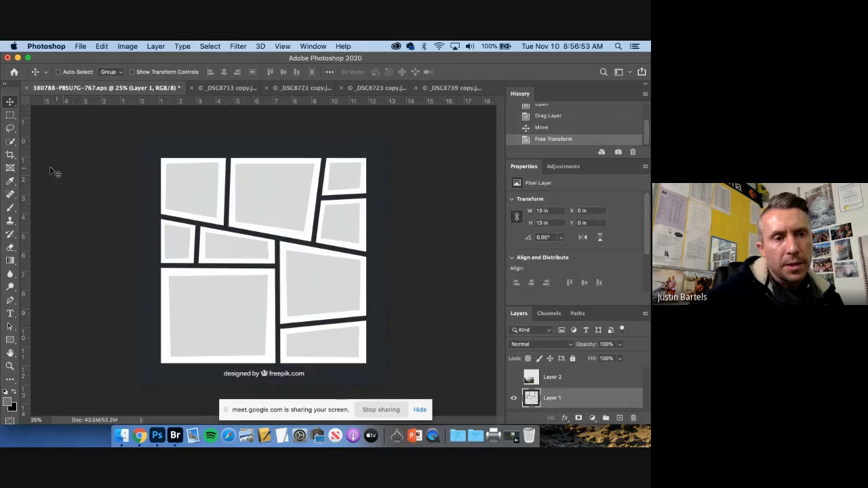
click(10, 141)
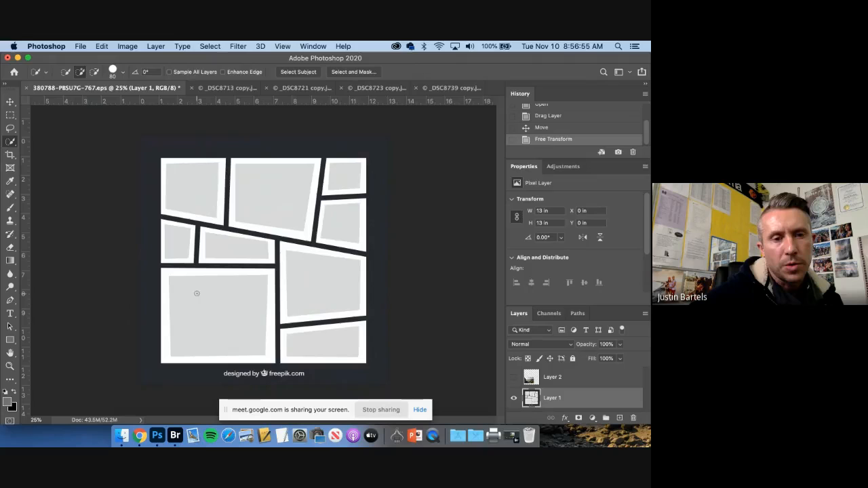
mouse_move(167, 275)
mouse_down()
mouse_move(239, 331)
mouse_move(248, 310)
mouse_up()
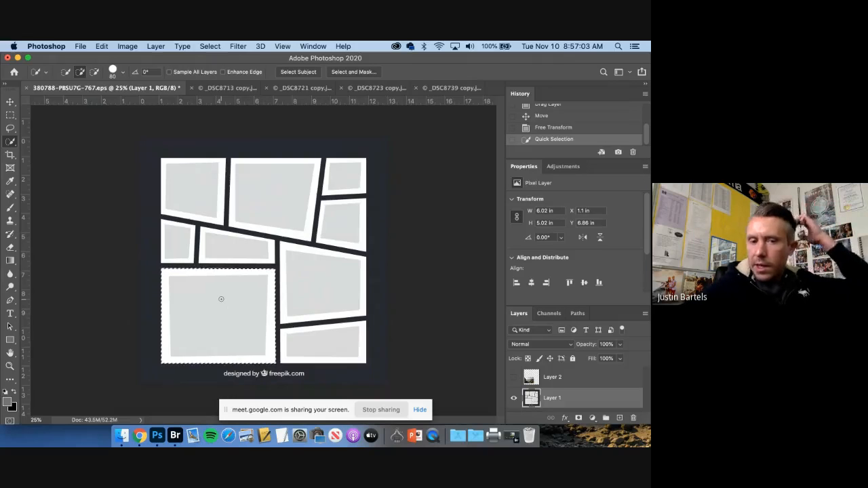
click(157, 45)
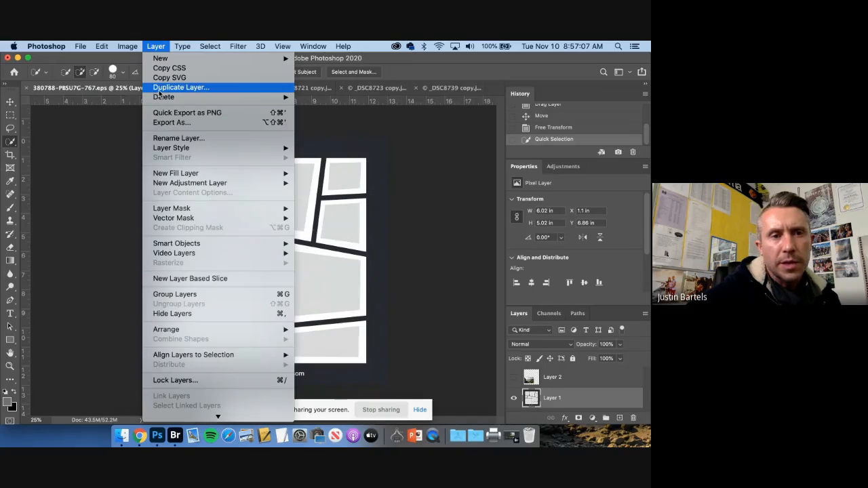
click(160, 91)
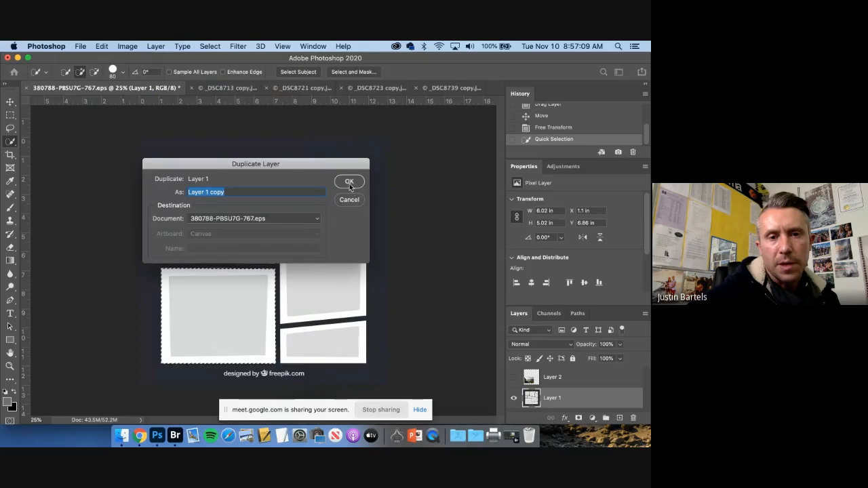
click(349, 182)
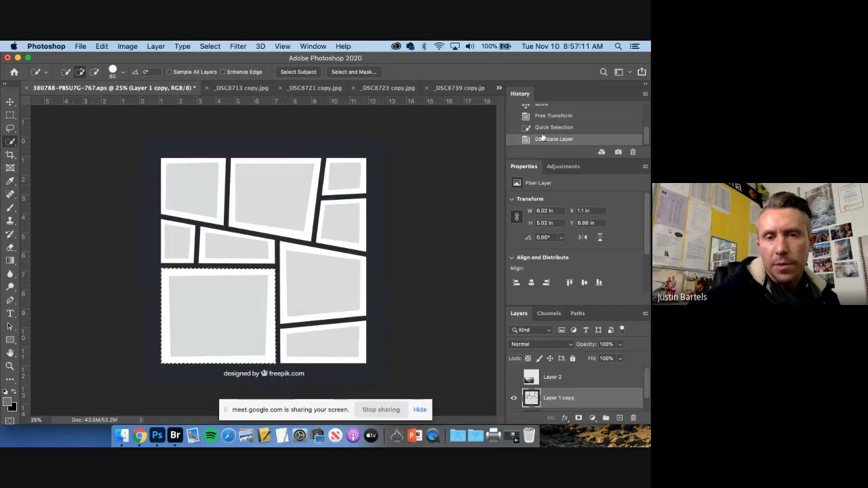
click(546, 128)
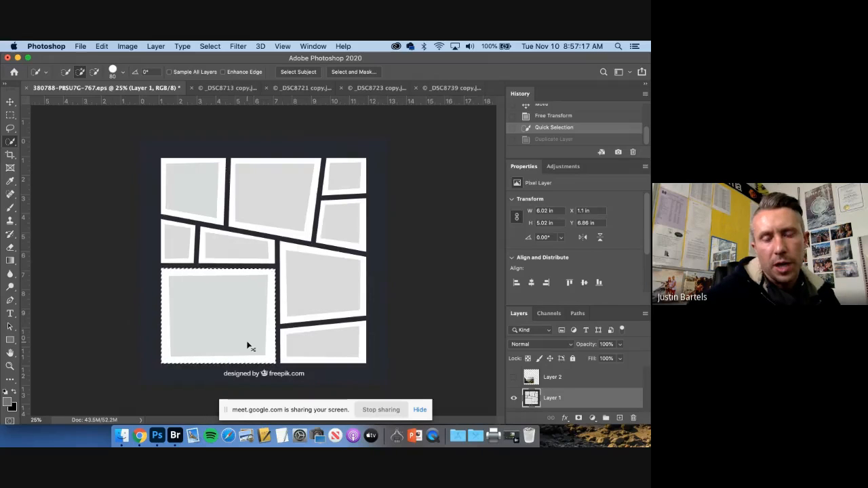
Copy the selected lower-left frame from Layer 1 onto its own new layer
key(super+j)
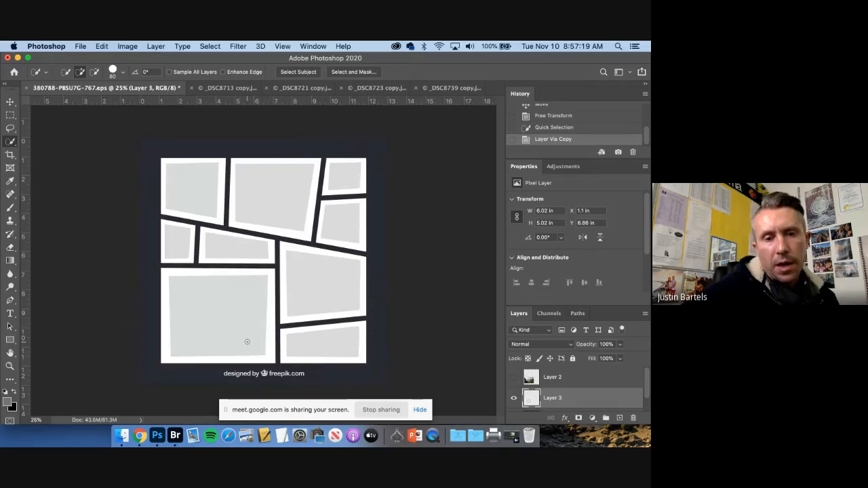
scroll(550, 387, down, 1)
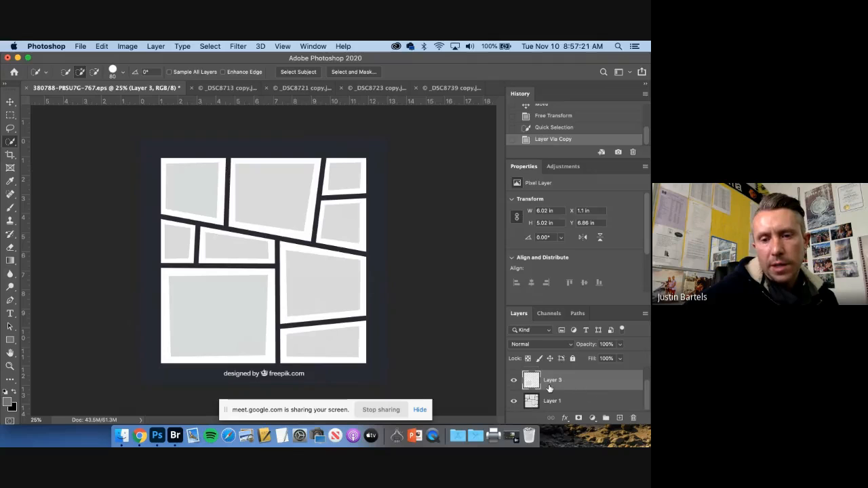
click(535, 403)
click(561, 382)
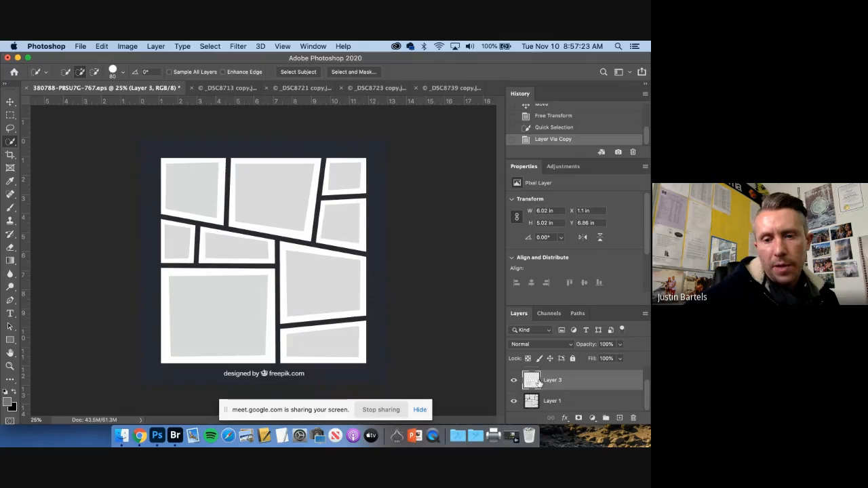
scroll(535, 383, up, 1)
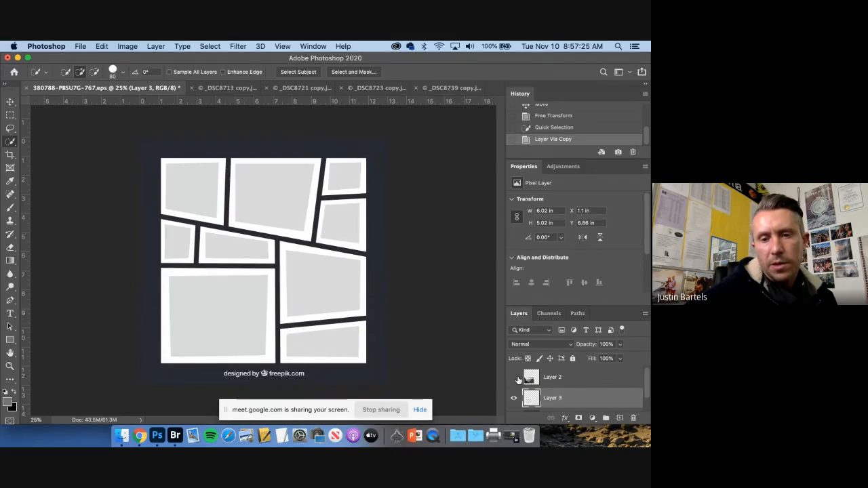
Show the coastal photo, clip it to the copied frame layer with a clipping mask, and shift it left within the frame to about X -0.36 in
click(514, 377)
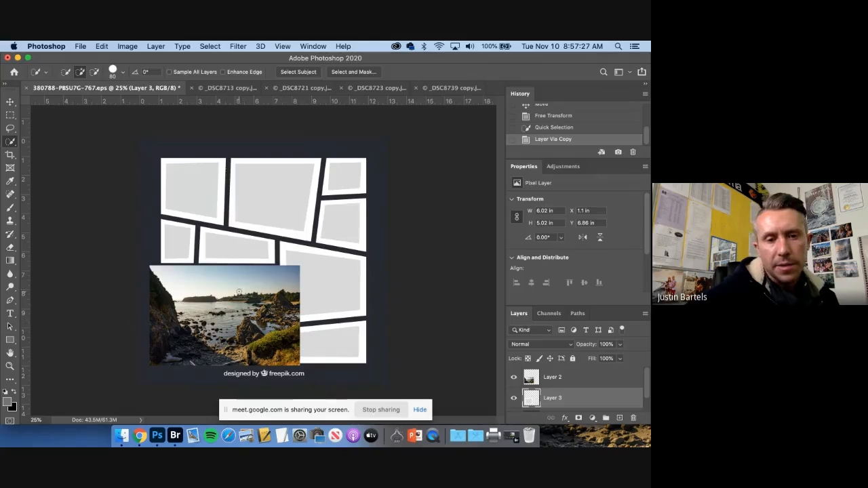
click(533, 377)
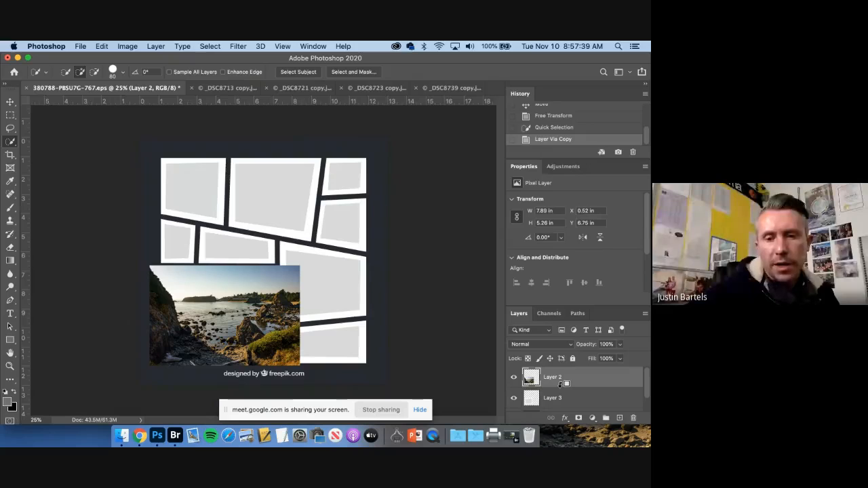
alt+click(560, 384)
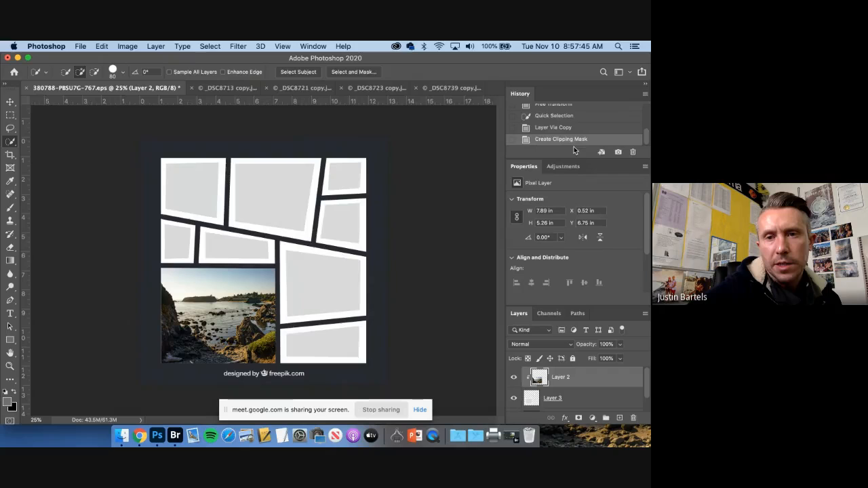
click(557, 128)
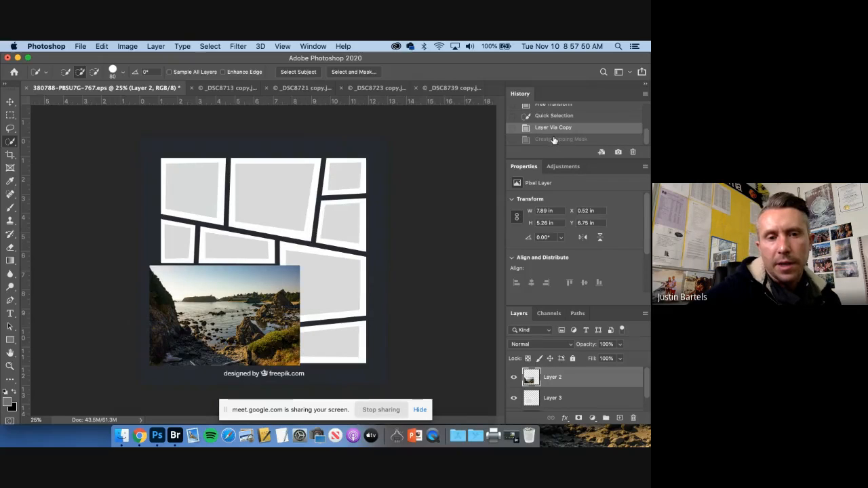
click(555, 139)
click(553, 134)
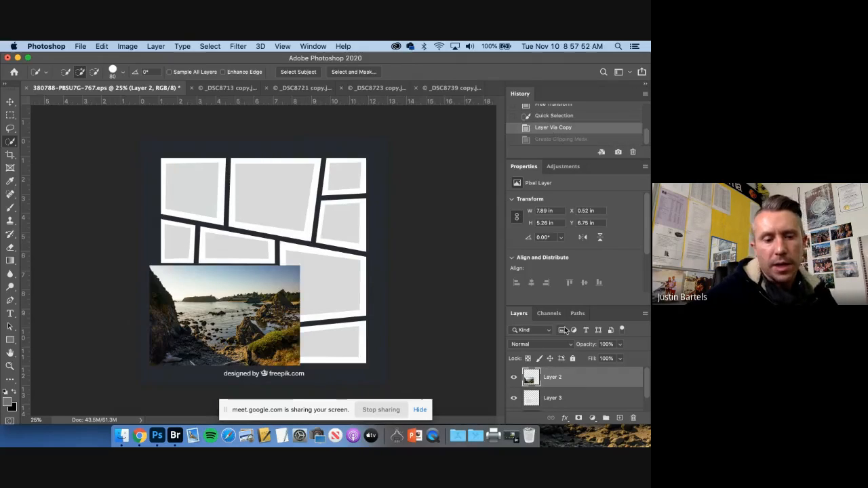
alt+click(571, 385)
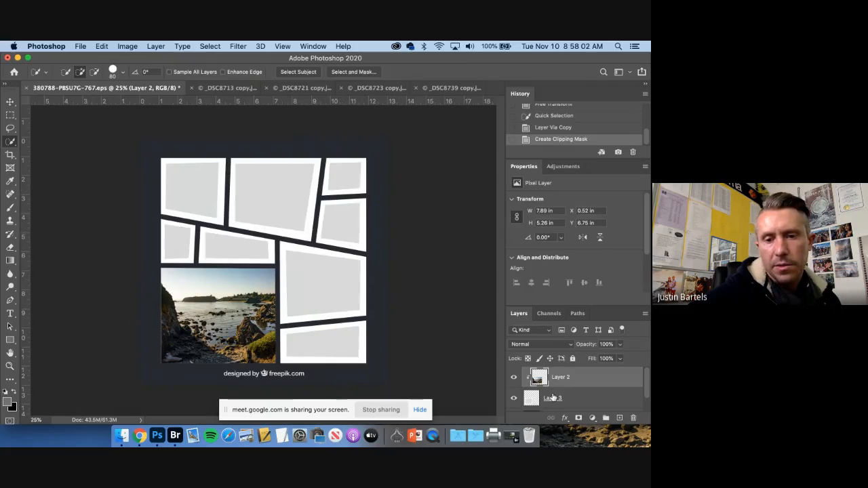
click(10, 102)
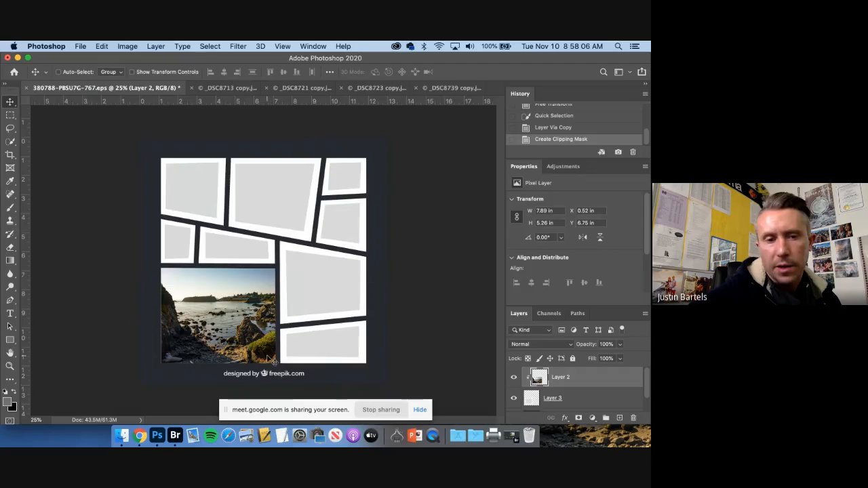
mouse_move(223, 314)
mouse_down()
mouse_move(247, 313)
mouse_move(216, 313)
mouse_up()
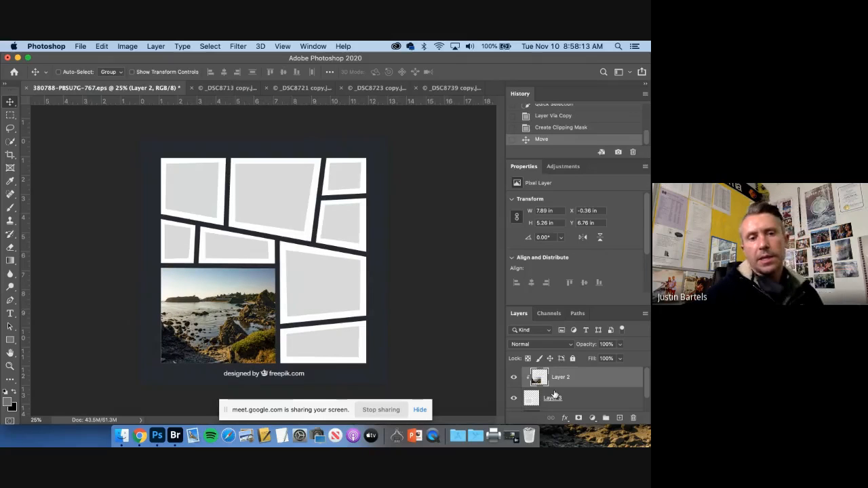
Quick-select the large top-middle frame on Layer 1, copy it to a new layer, and move that layer above the coastal photo
scroll(553, 400, down, 1)
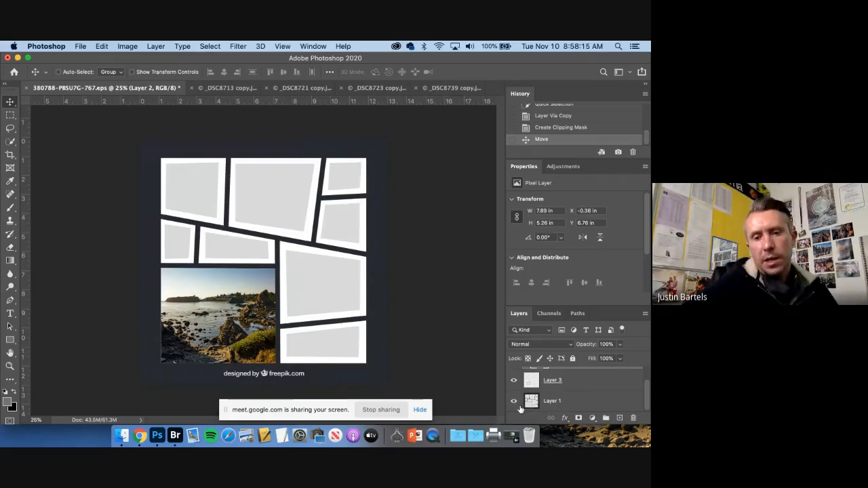
click(532, 402)
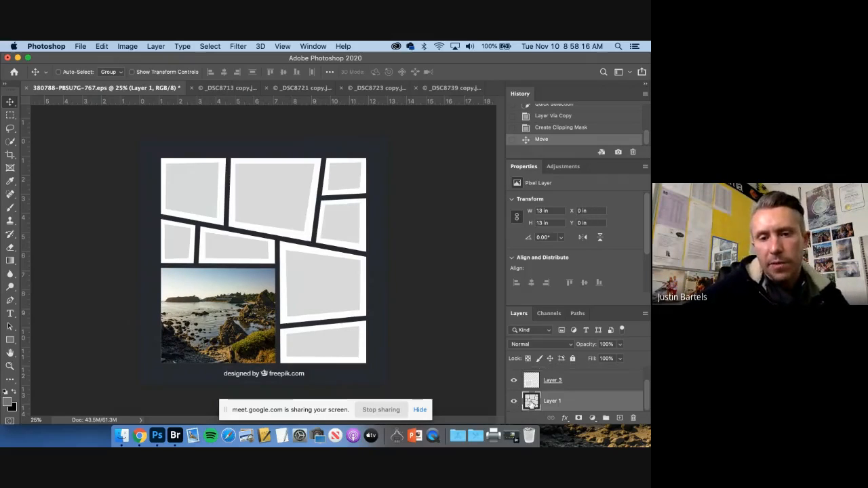
click(10, 141)
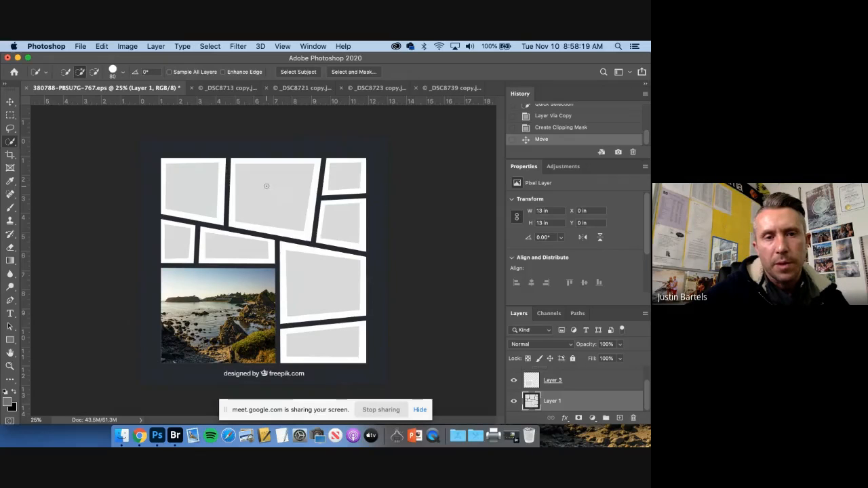
drag(267, 186, 245, 175)
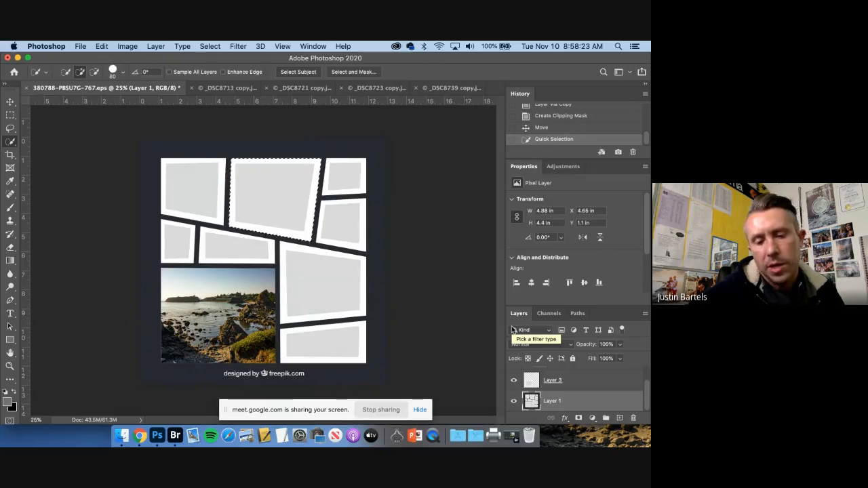
key(super+j)
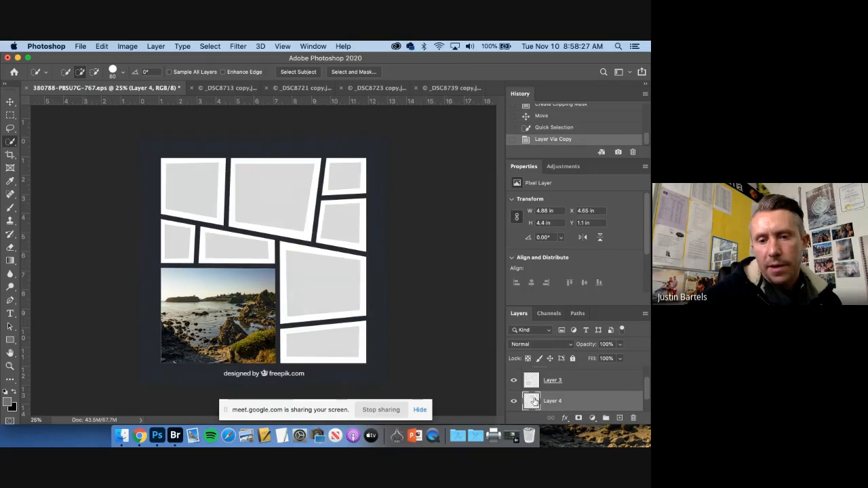
drag(534, 401, 534, 370)
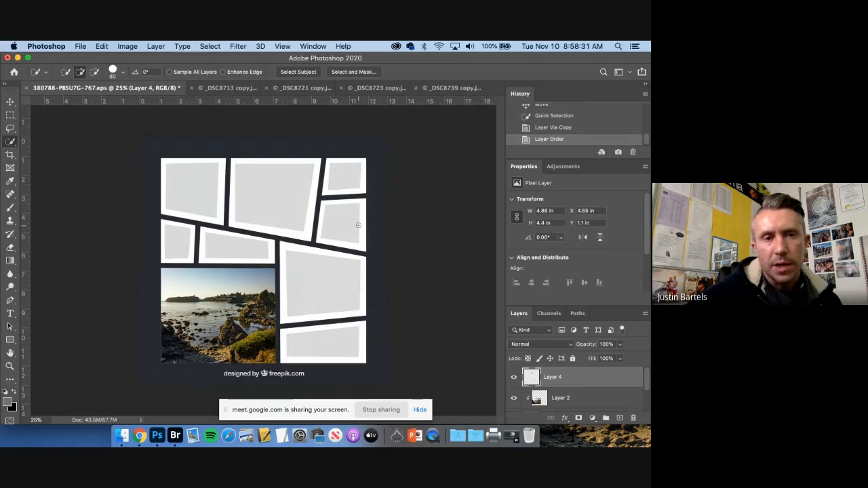
Float the _DSC8713 copy photo in its own window and move its image into the collage template as a new layer
click(229, 88)
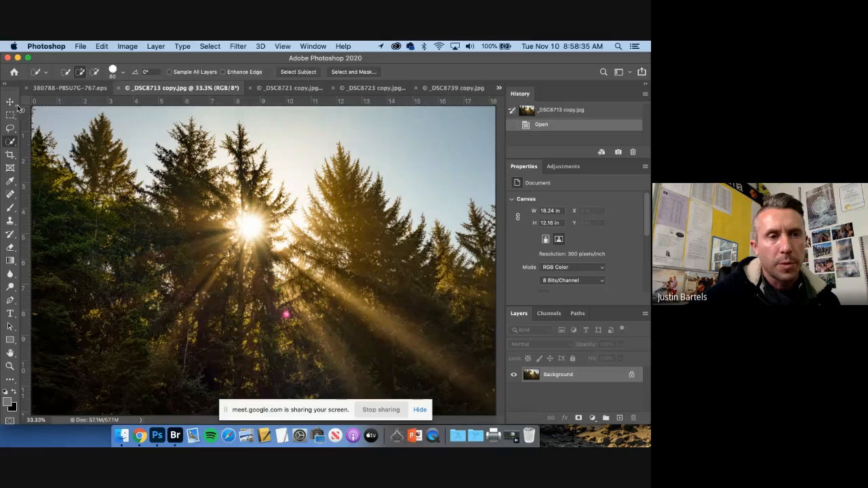
click(12, 104)
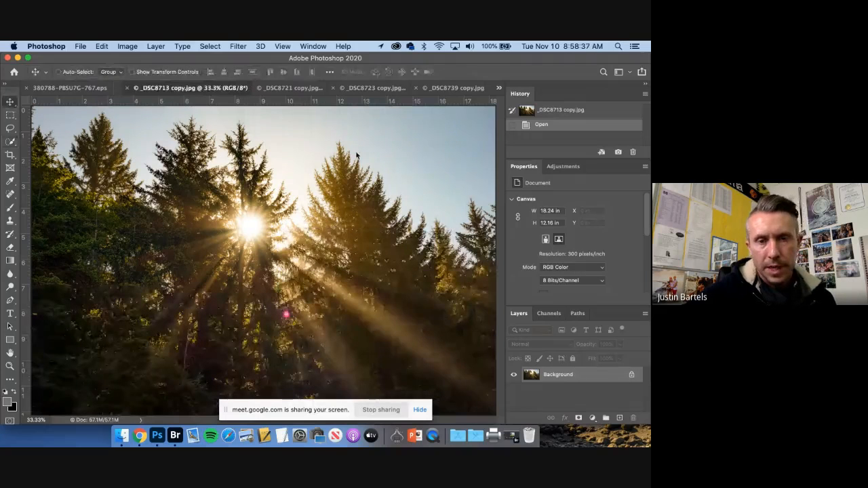
drag(190, 88, 430, 170)
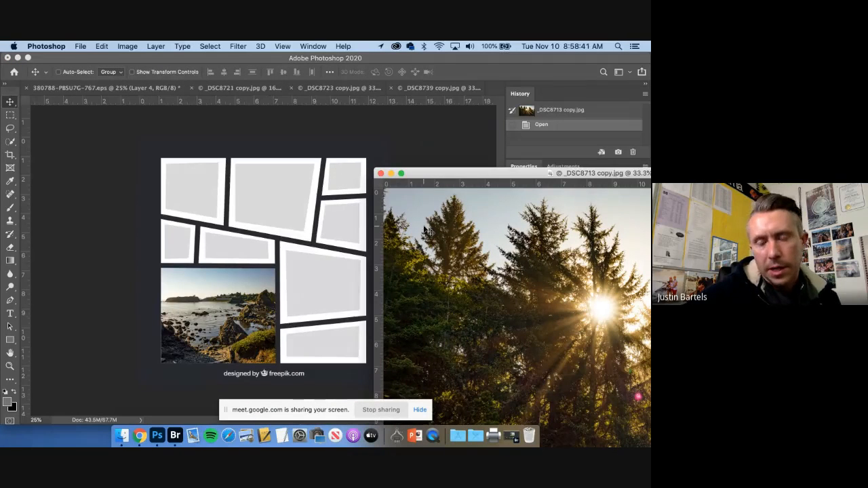
click(288, 209)
drag(287, 210, 287, 211)
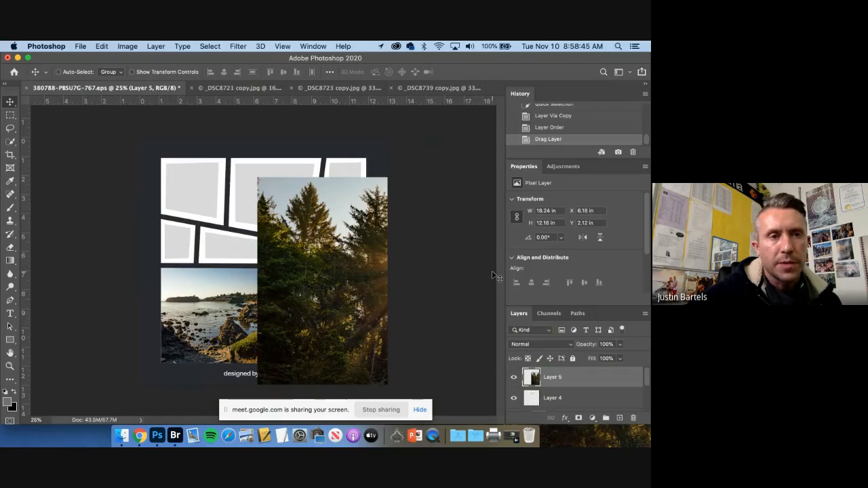
Scale the sunlit forest photo with Free Transform to about 48.6% and position it over the template's large top-middle frame
drag(495, 277, 381, 254)
click(102, 46)
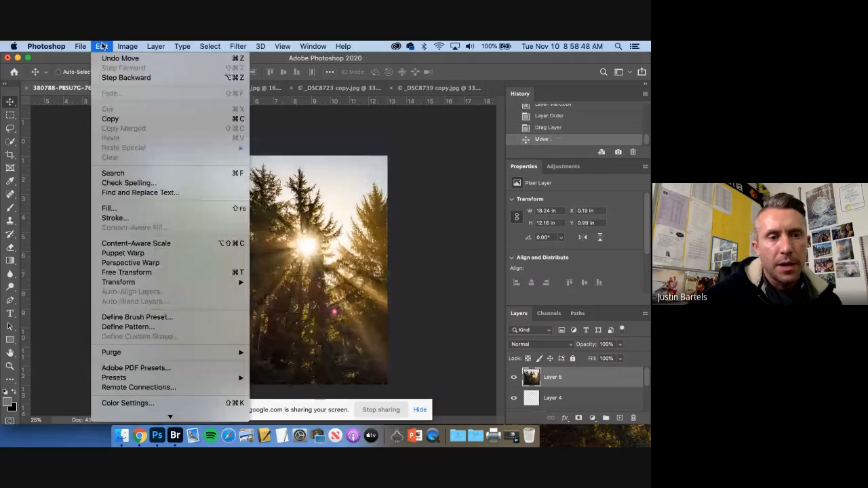
click(127, 272)
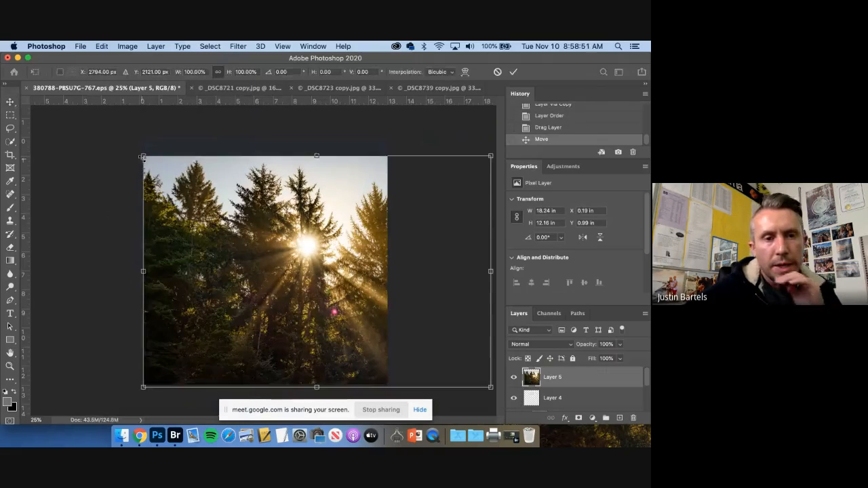
drag(142, 156, 164, 169)
drag(251, 276, 301, 309)
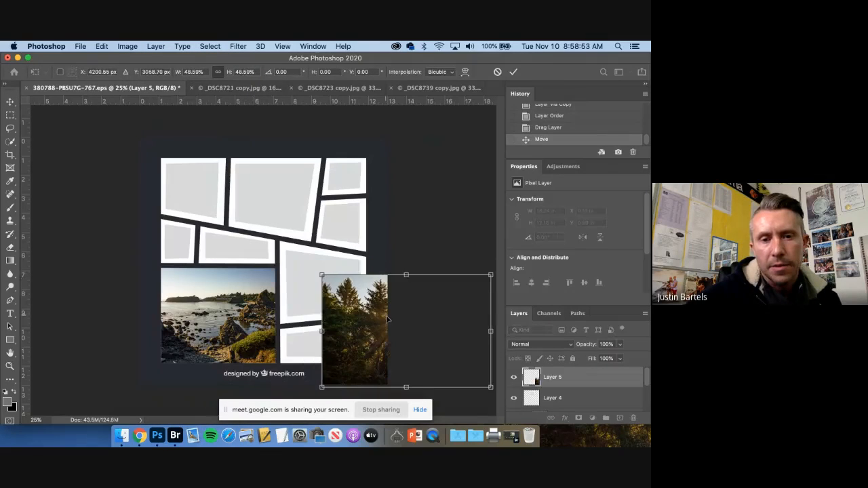
drag(375, 313, 258, 197)
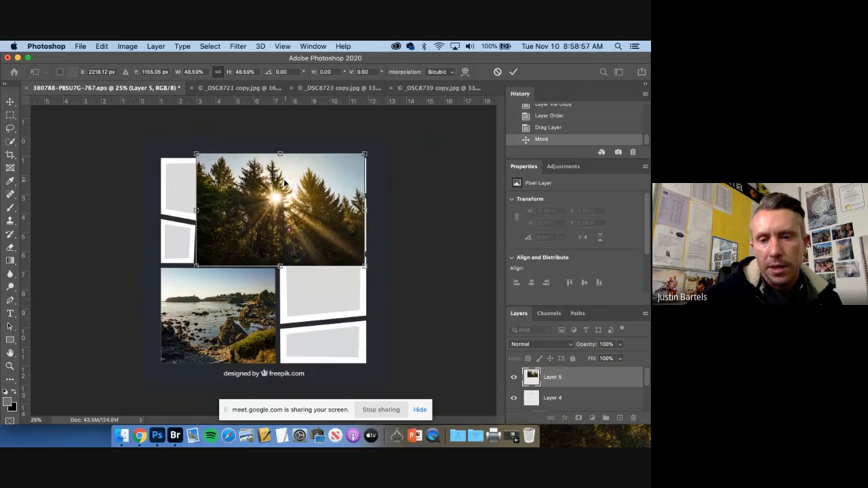
key(Return)
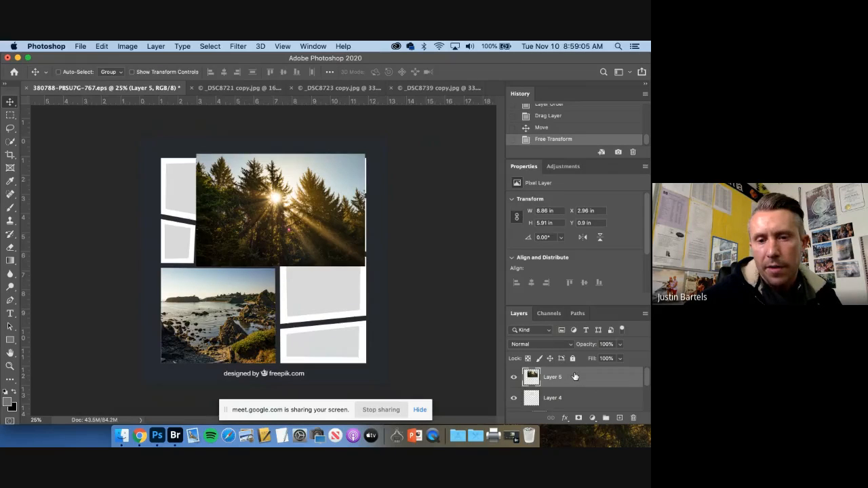
Clip the sunlit forest photo to the copied top-middle frame layer and shift it within the frame to about X 2.86 in, Y 1.06 in
scroll(563, 379, down, 2)
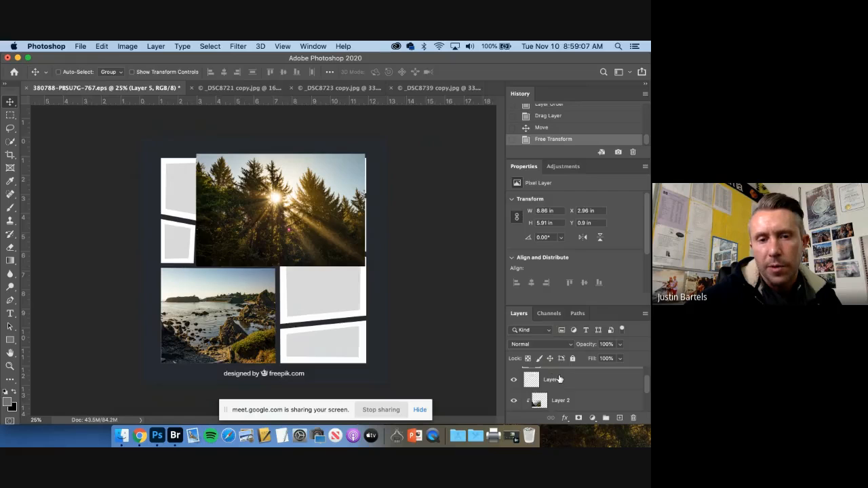
scroll(553, 379, up, 2)
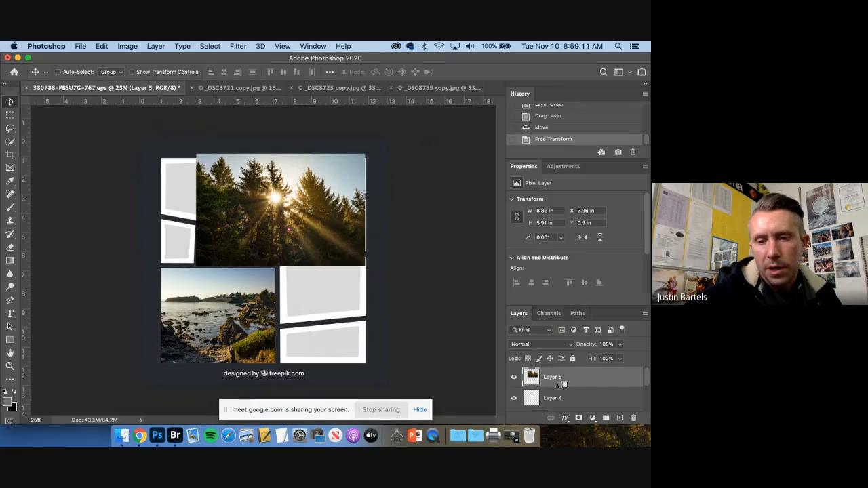
alt+click(558, 386)
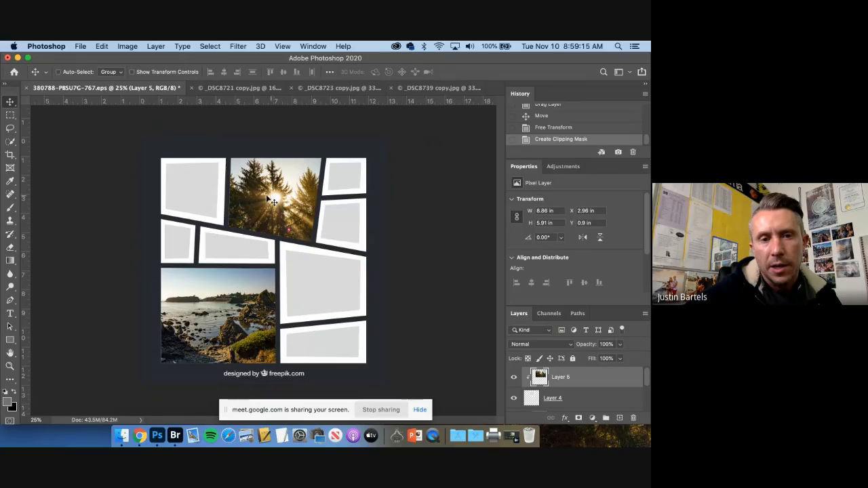
drag(272, 194, 269, 204)
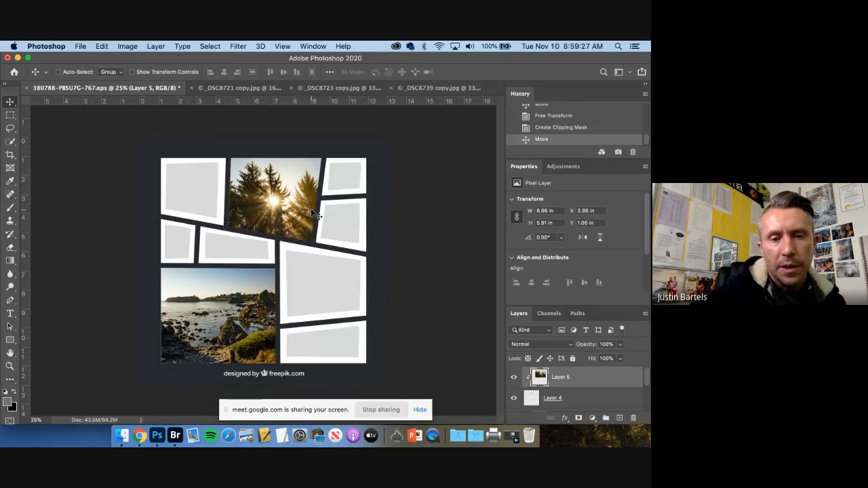
Switch to Chrome and close the downloaded template's Freepik page to look over the photo collage template results
click(139, 436)
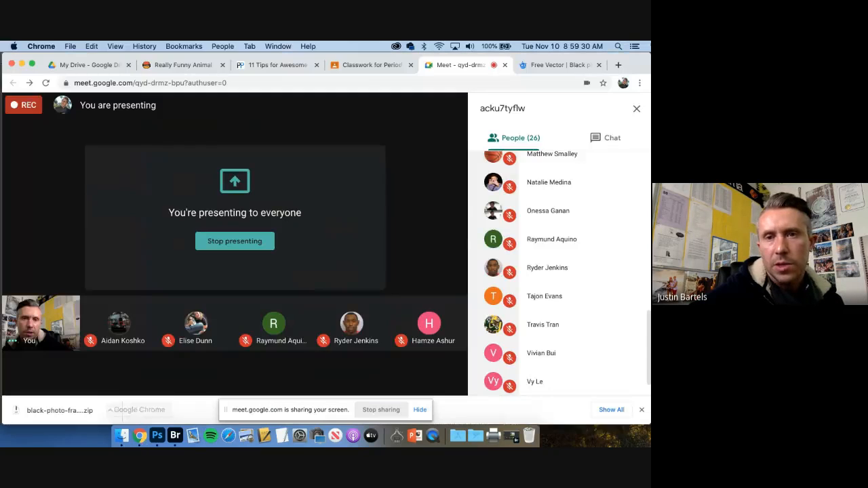
click(561, 66)
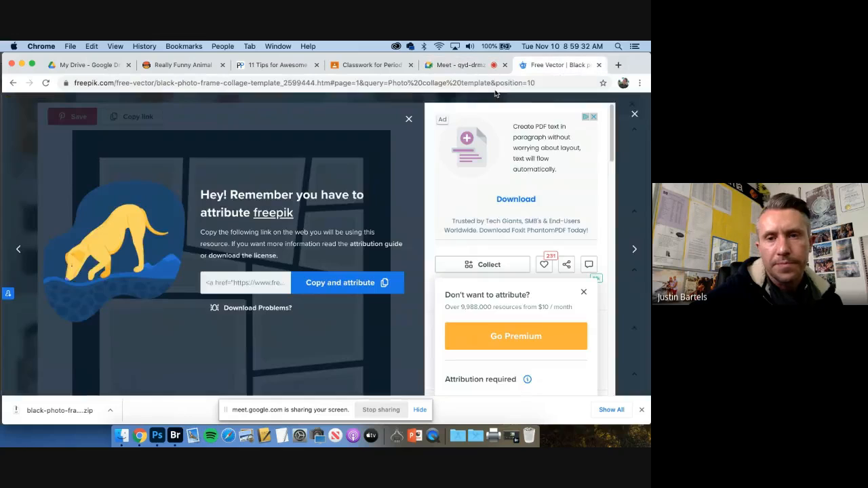
click(635, 116)
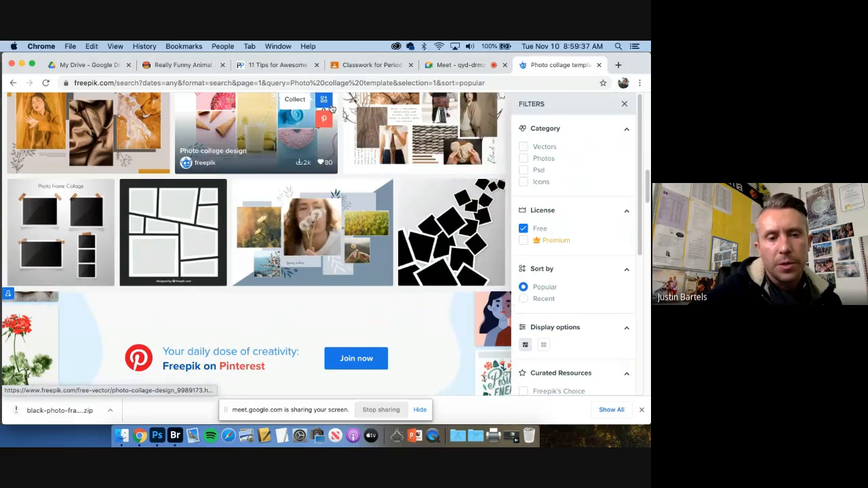
Switch back to Photoshop and start a new document named PhotoCollage2
click(156, 436)
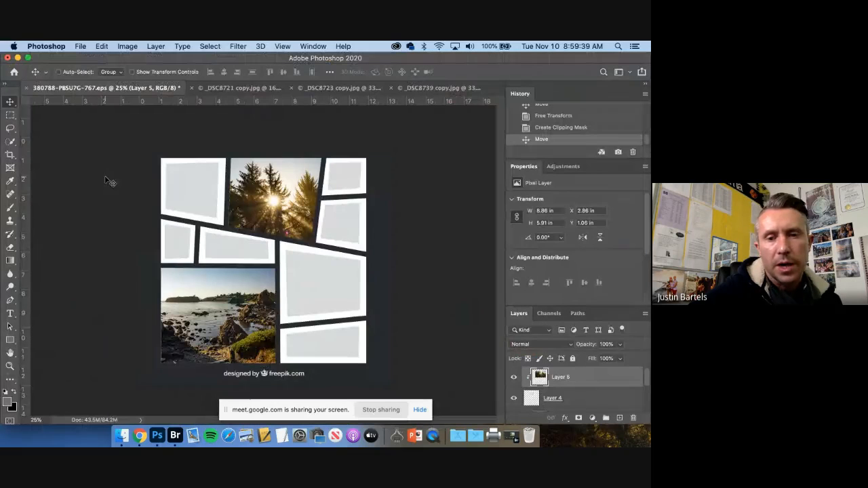
click(76, 45)
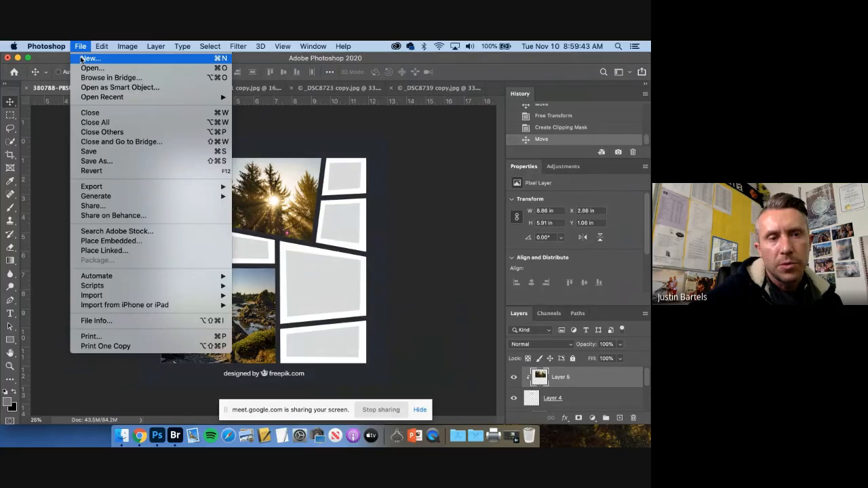
click(81, 59)
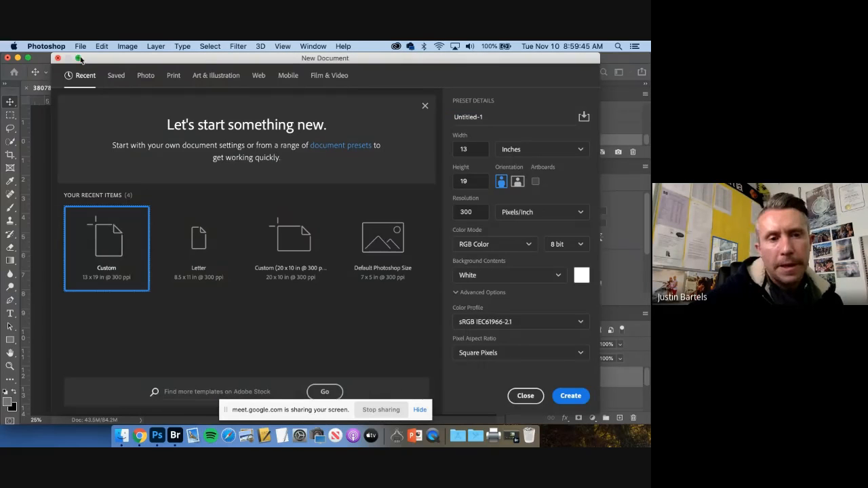
click(484, 116)
text(PhotoColla)
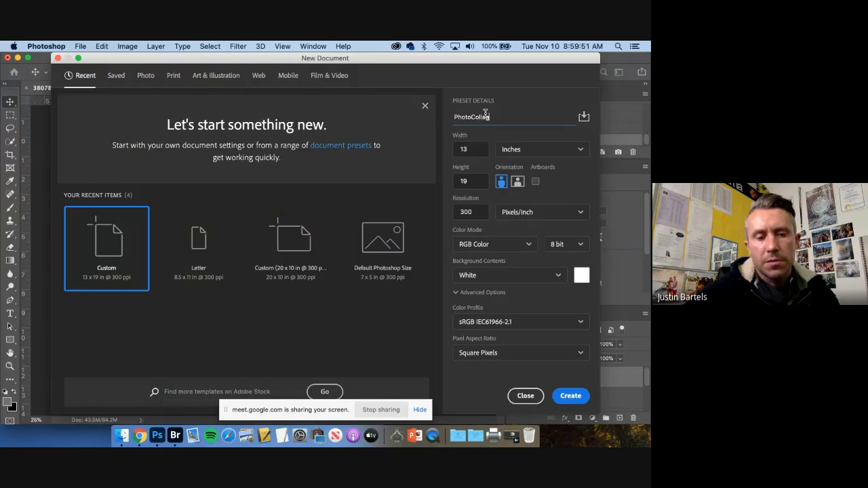
text(ge2)
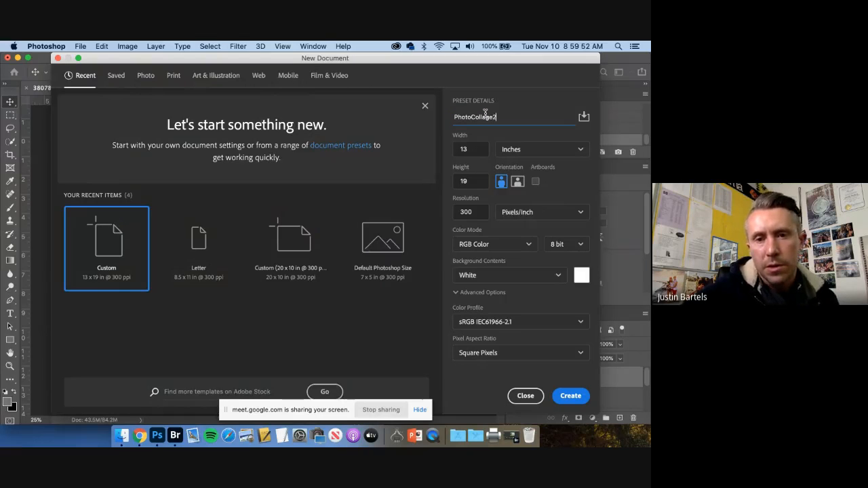
Create the new document at 13 x 19 inches, 300 pixels/inch, in RGB Color with a white background
click(514, 150)
click(514, 150)
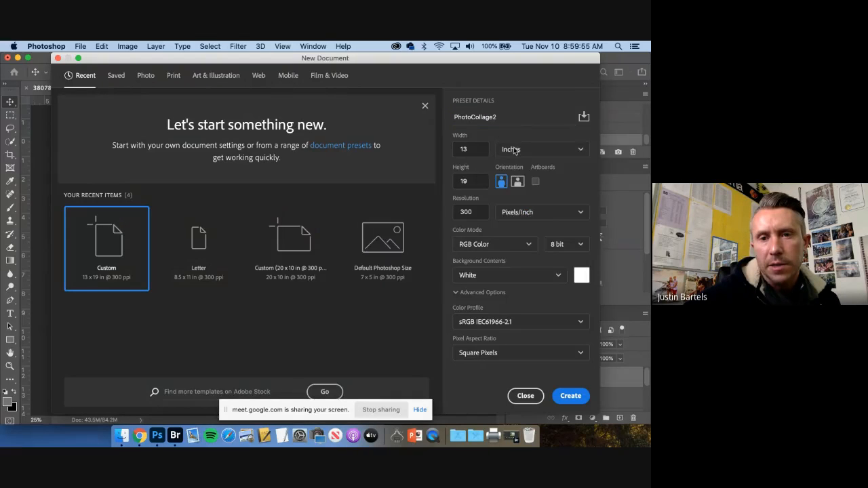
double_click(474, 214)
click(470, 246)
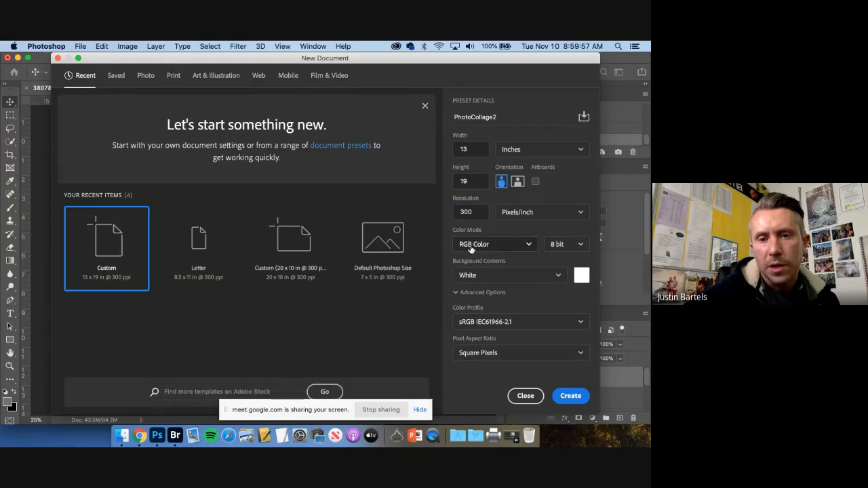
click(471, 249)
click(470, 275)
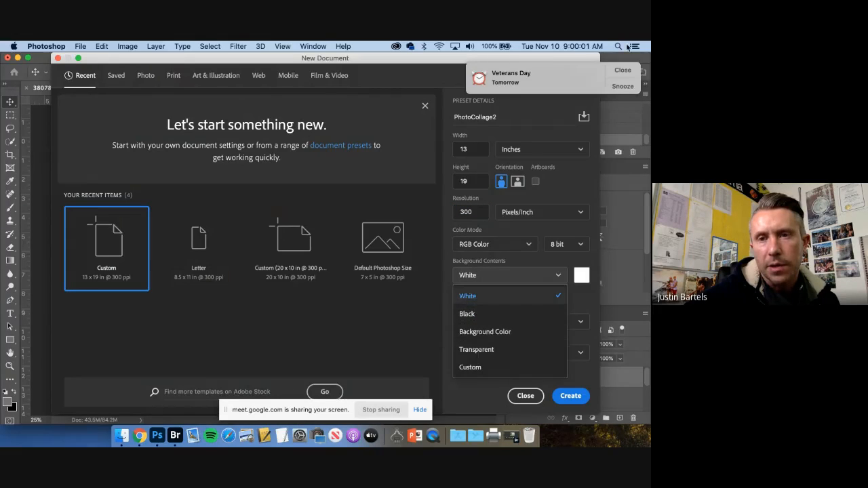
click(624, 71)
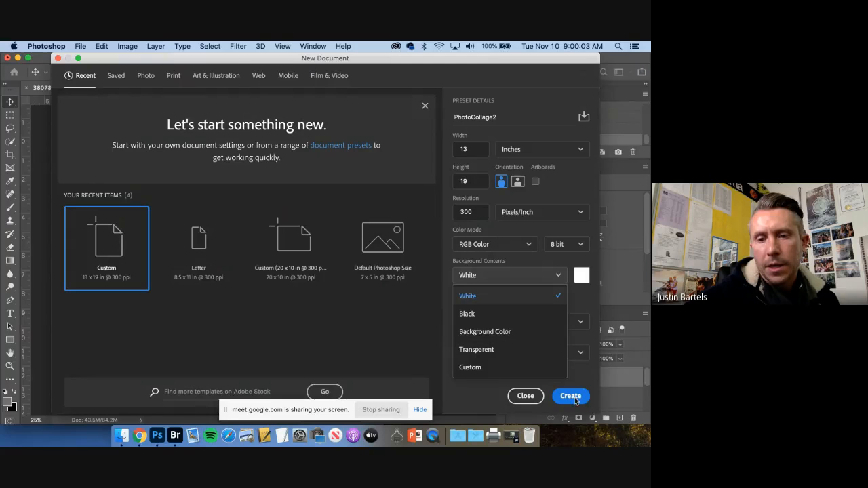
click(571, 396)
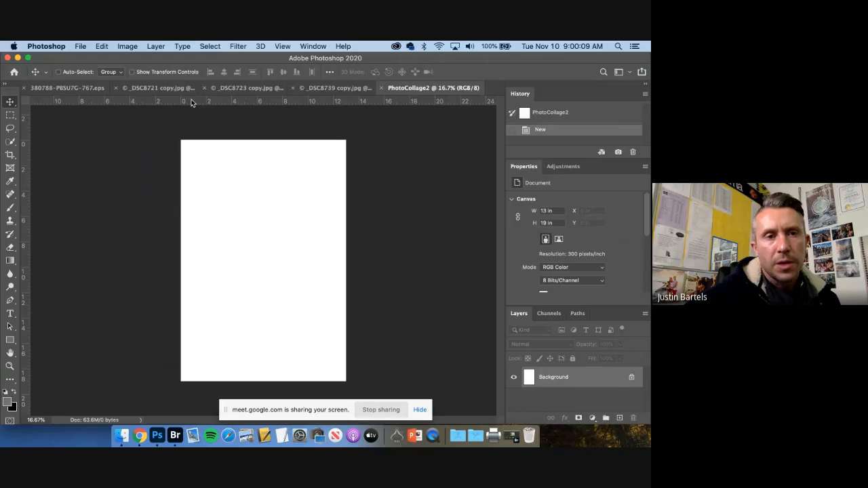
Toggle the rulers off and back on in the blank PhotoCollage2 document
click(238, 46)
mouse_move(312, 46)
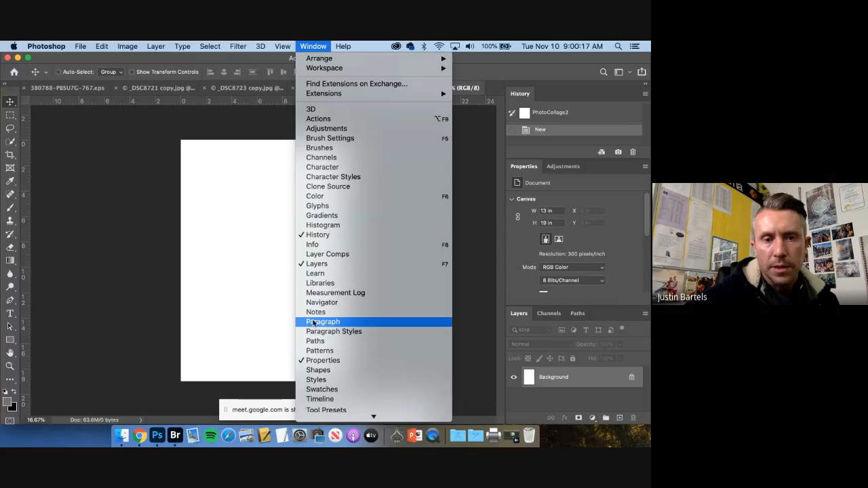
click(312, 45)
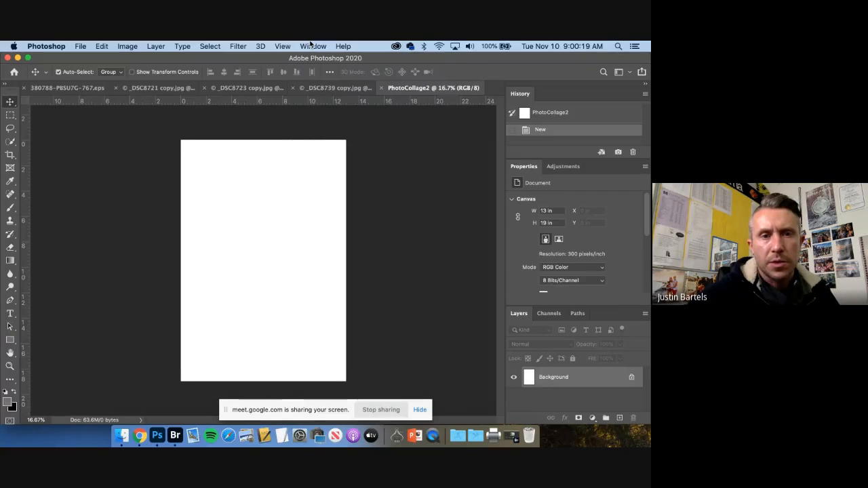
key(super+r)
key(super+r)
key(super+r)
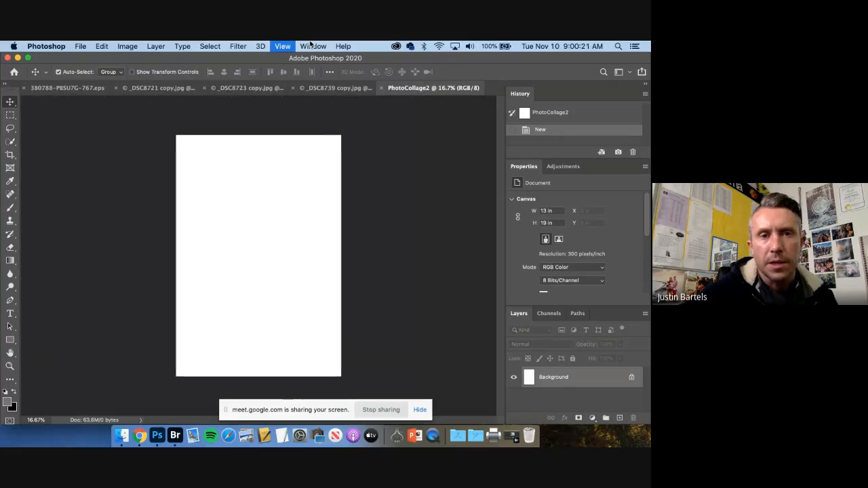
key(super+r)
click(282, 45)
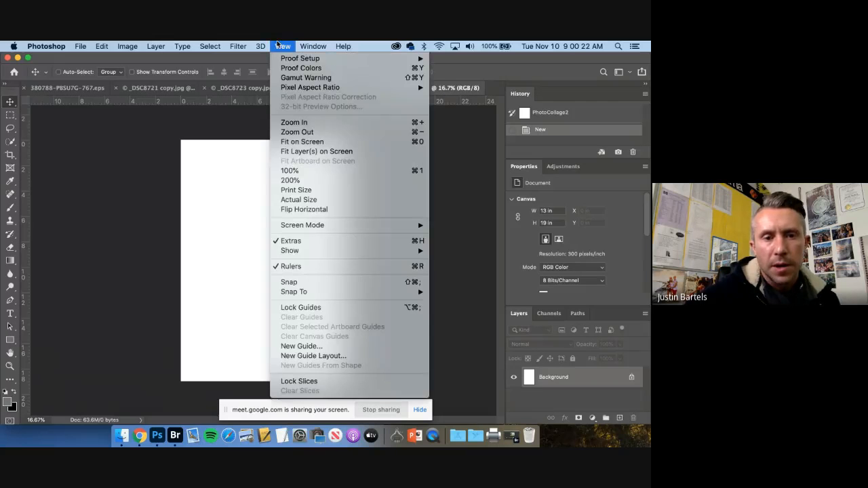
click(310, 267)
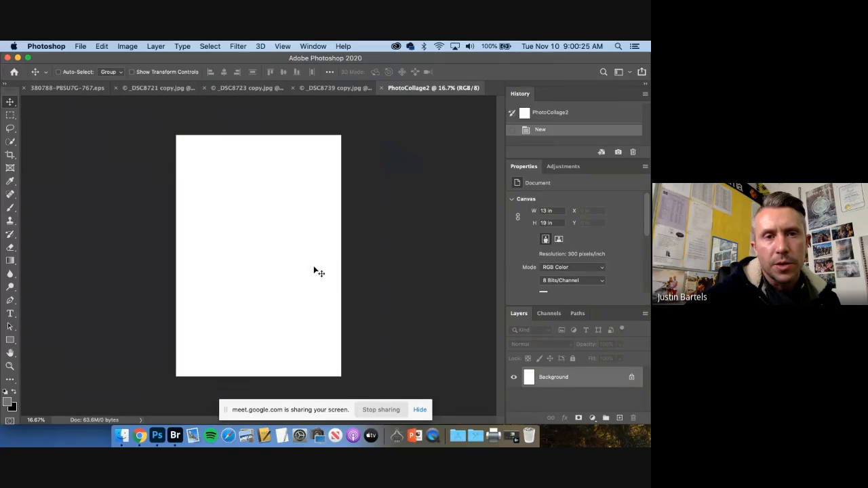
click(283, 46)
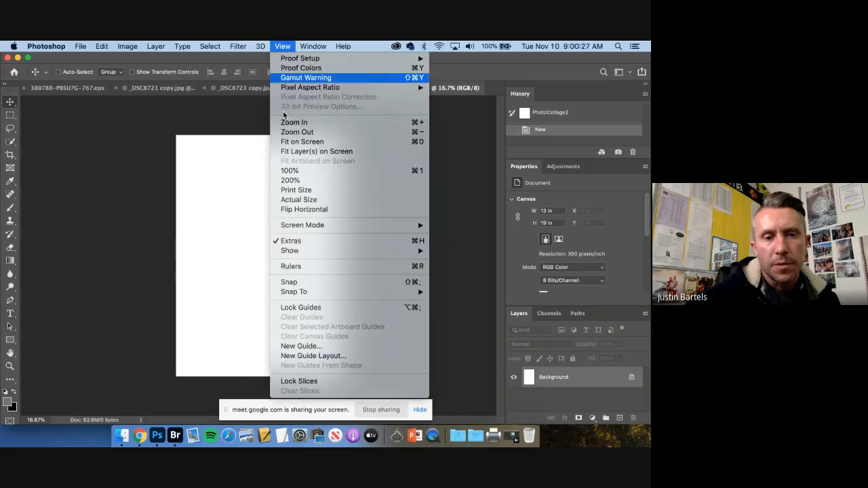
click(289, 266)
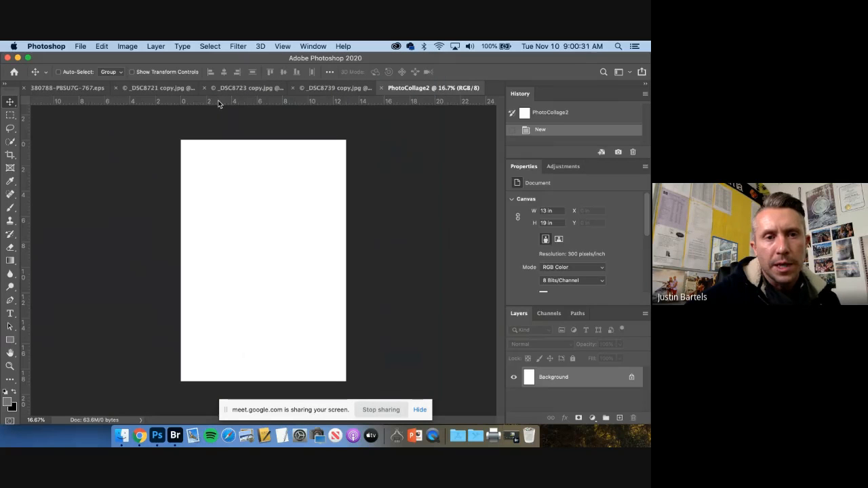
Place horizontal guides at about 4, 10 and 16 in down the page and a vertical guide at about 6.36 in
drag(218, 101, 217, 194)
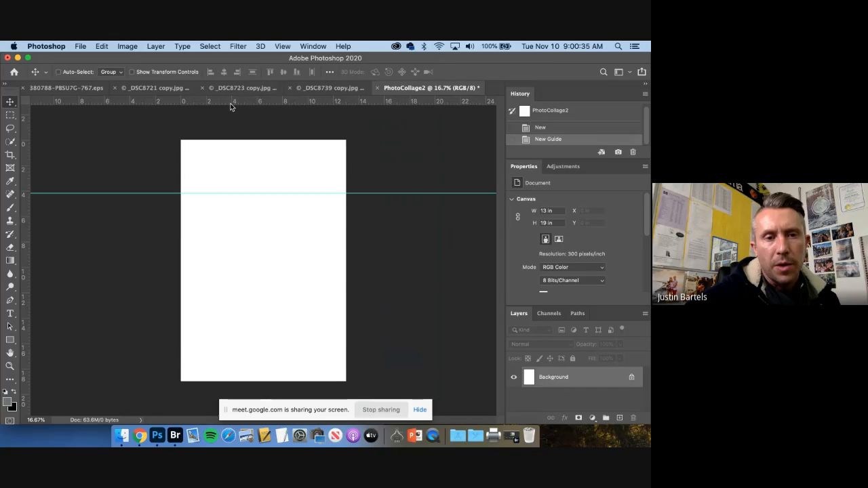
drag(230, 107, 233, 271)
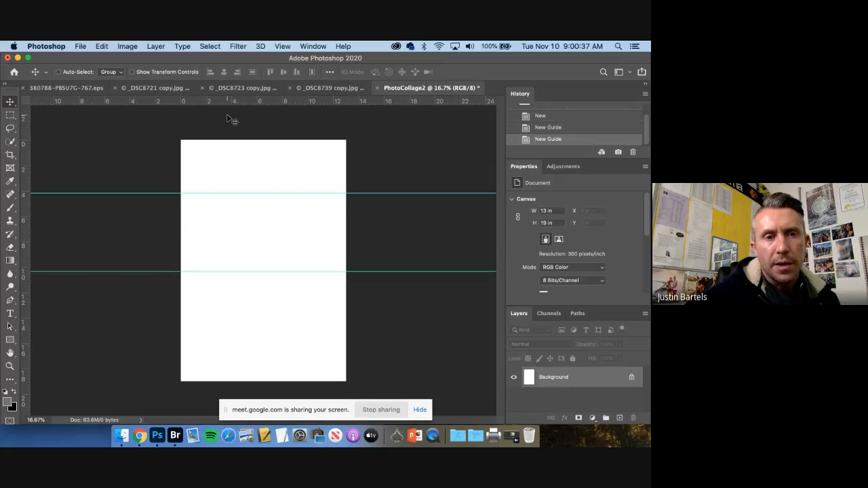
drag(228, 101, 221, 340)
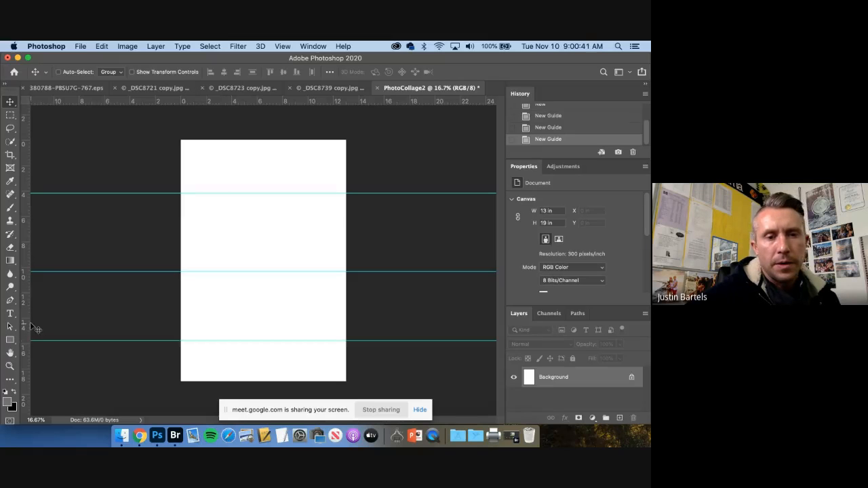
drag(31, 327, 261, 310)
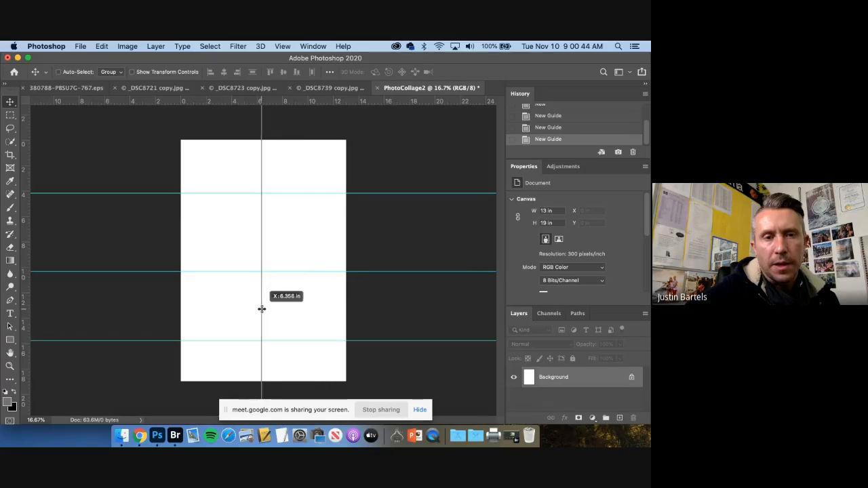
Enable Snap and replace the vertical guide with one at the page's horizontal centre
click(283, 46)
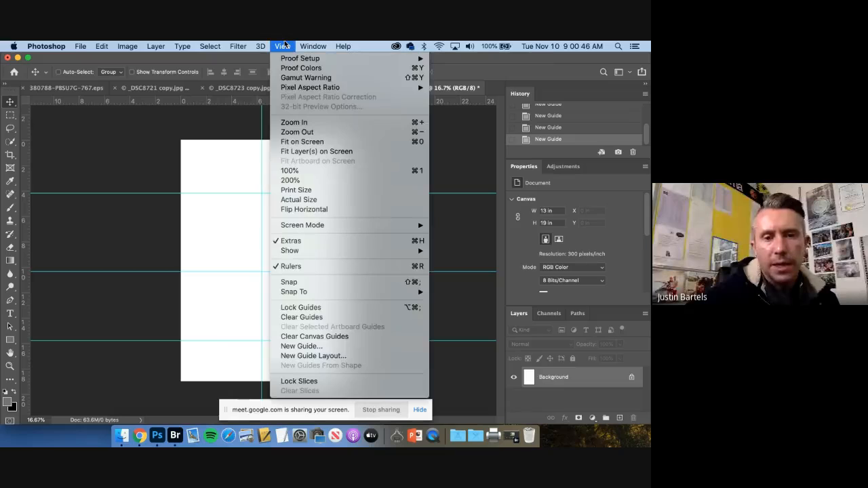
click(303, 283)
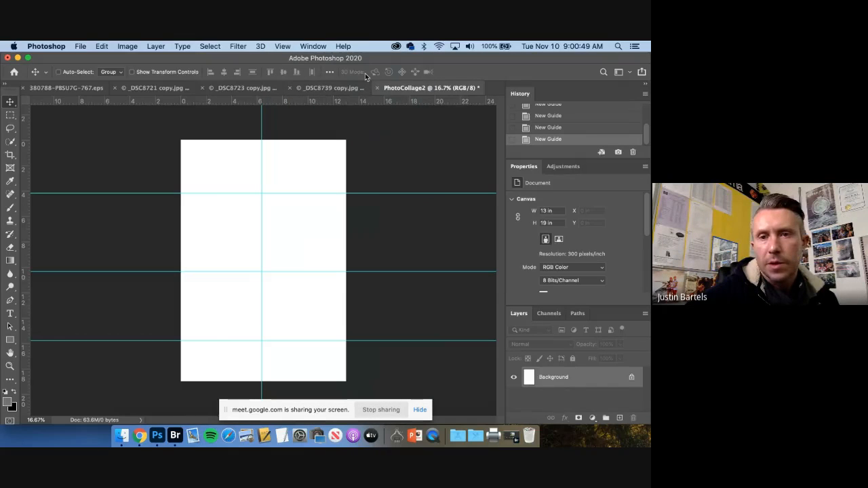
click(558, 128)
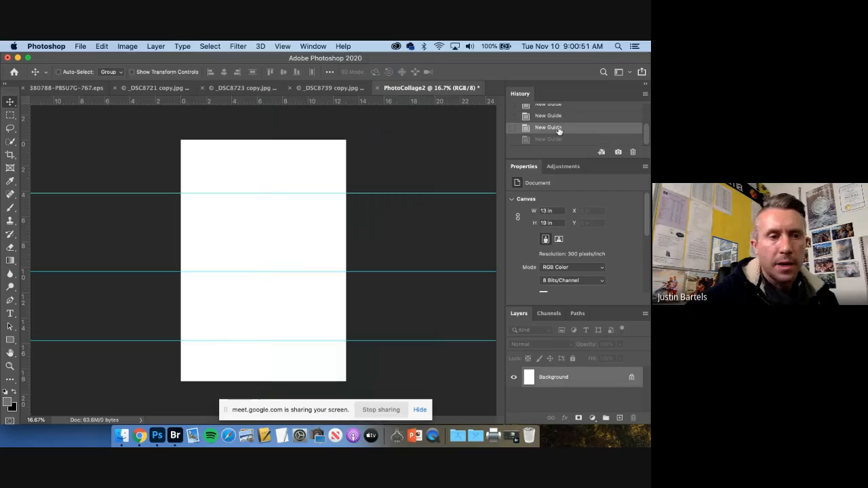
drag(26, 239, 265, 211)
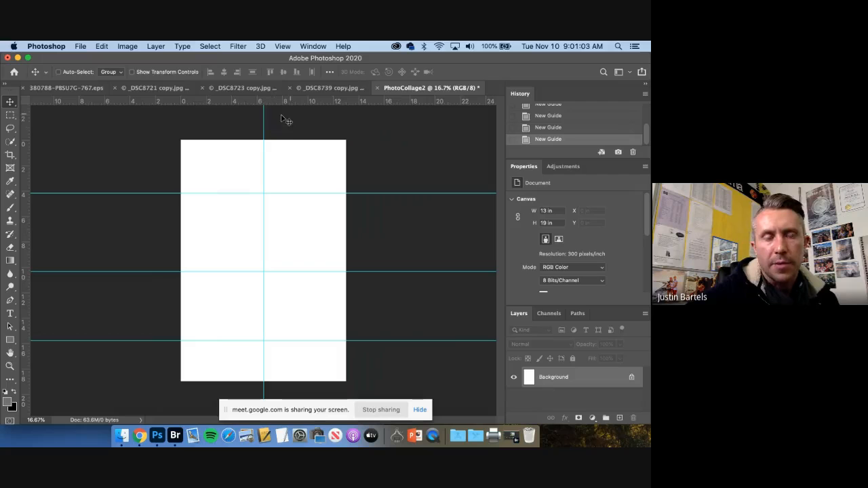
View the _DSC8739 copy photo, return to PhotoCollage2, and switch to the Freepik template results in Chrome
click(305, 89)
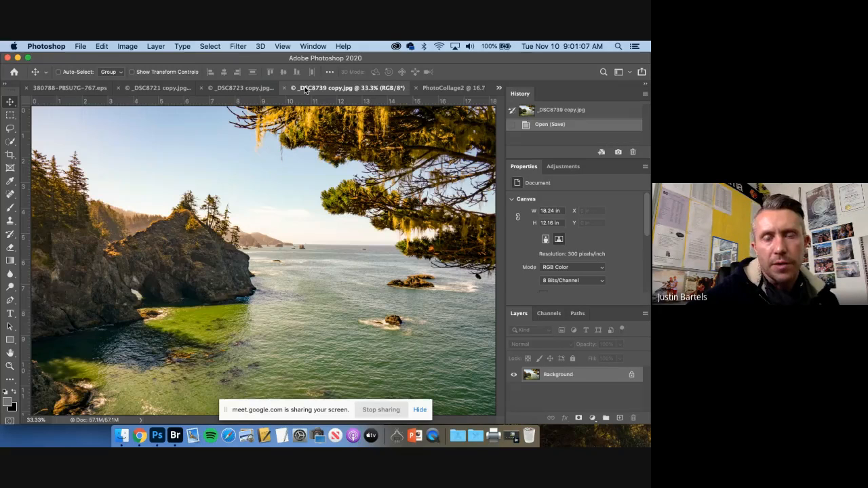
click(454, 89)
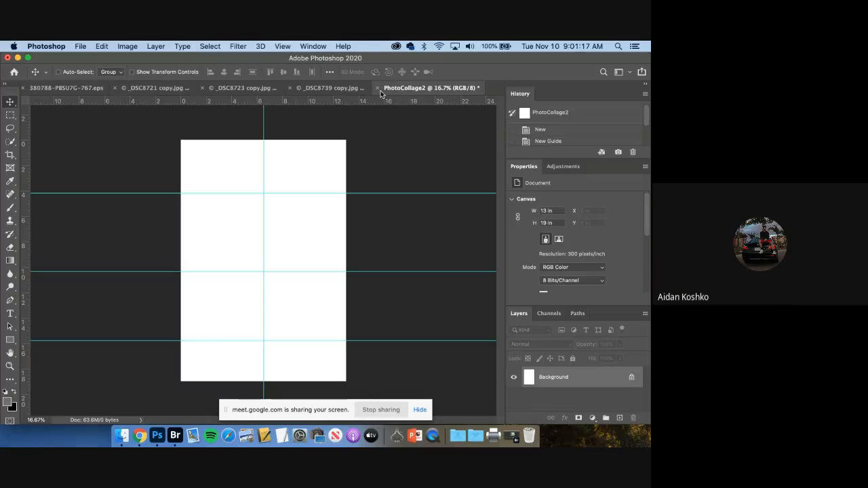
click(140, 439)
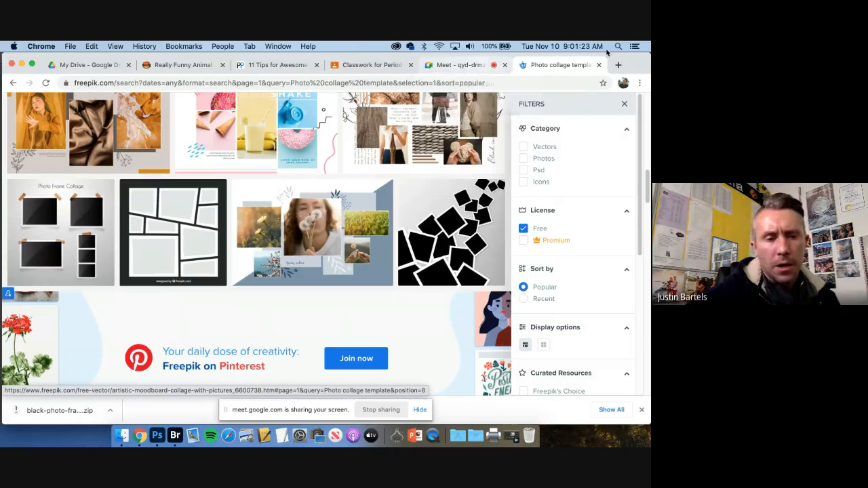
Switch back to Photoshop and draw a triangular Polygonal Lasso selection about 13 in wide and 7.2 in tall across the page's upper part
click(157, 438)
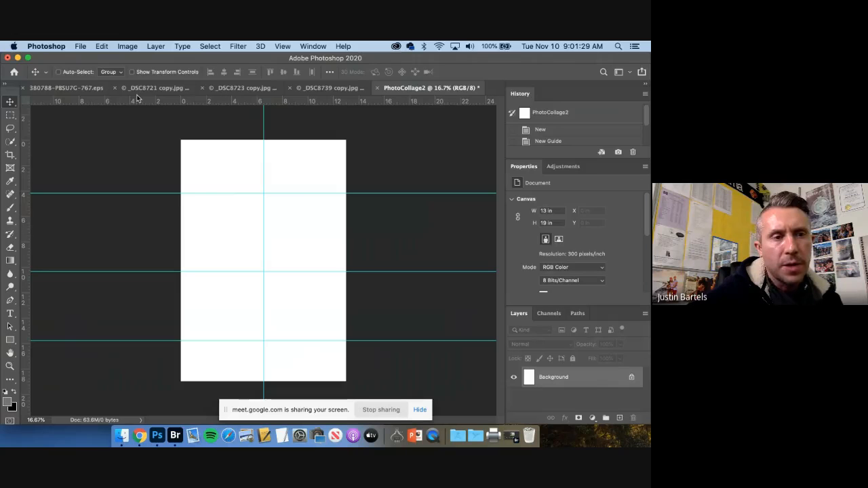
click(9, 131)
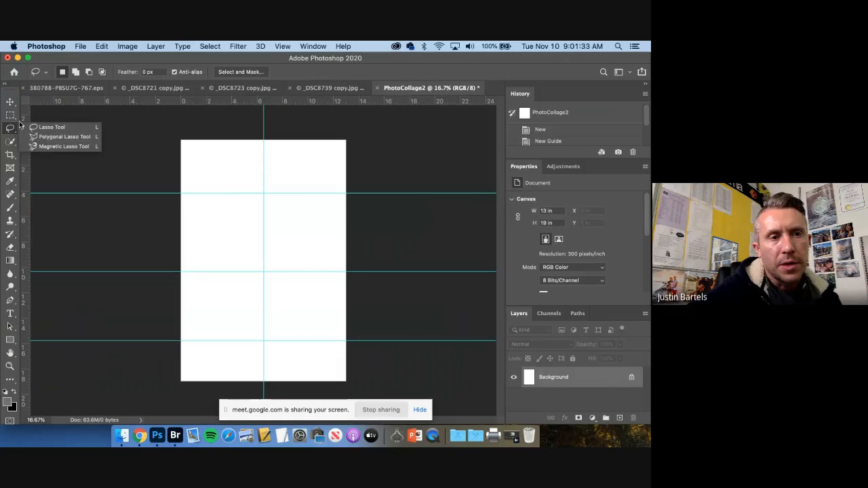
click(11, 117)
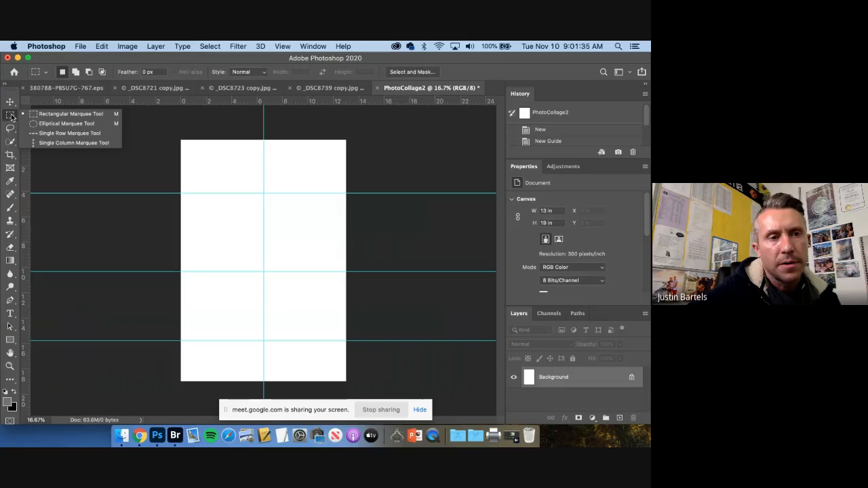
click(9, 130)
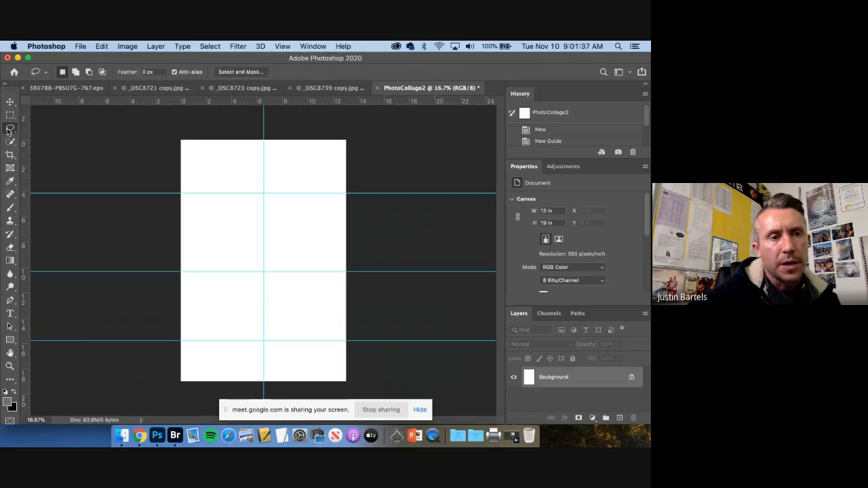
click(9, 130)
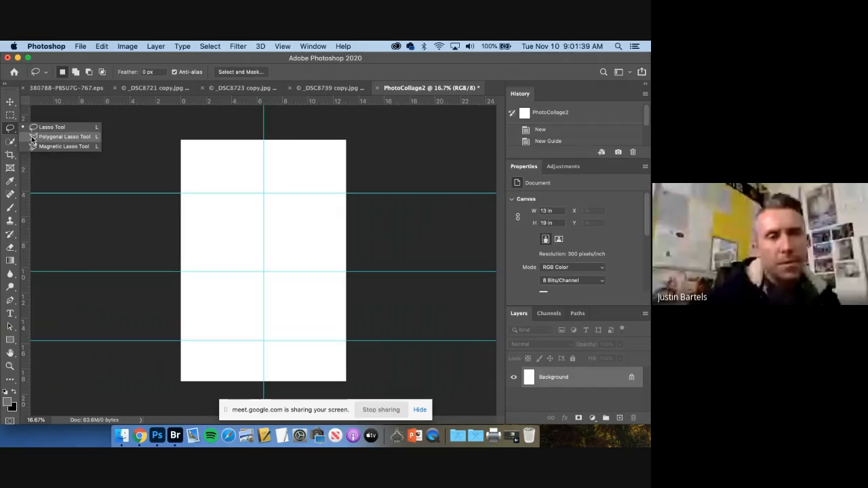
click(41, 137)
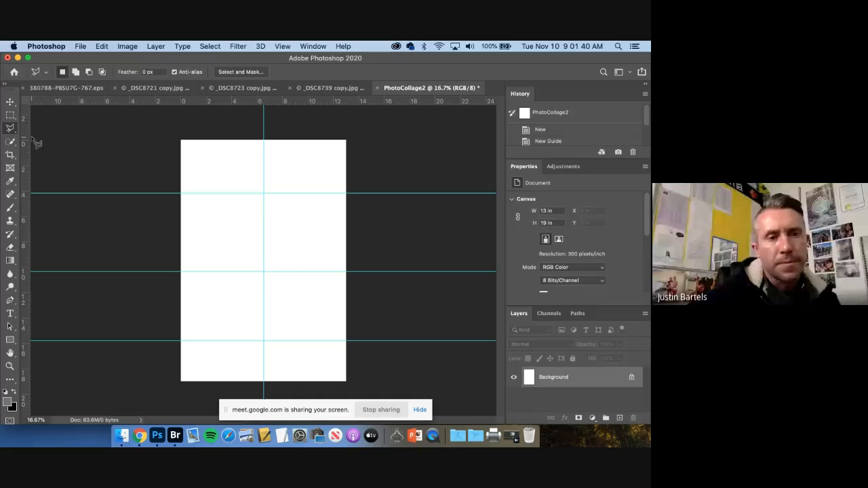
click(196, 141)
click(362, 227)
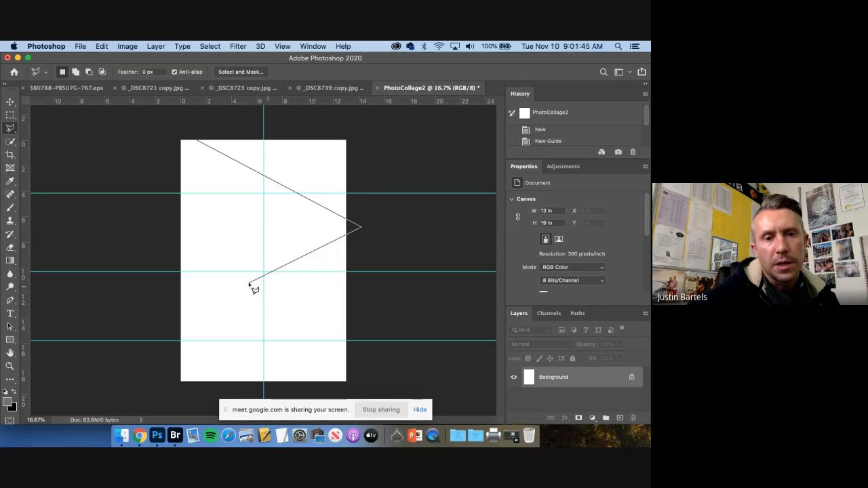
click(178, 231)
click(198, 141)
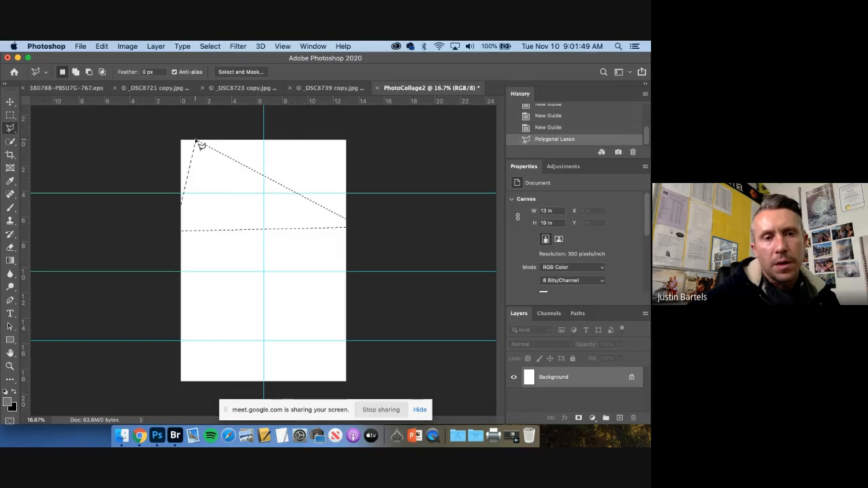
Stroke the triangular selection with a 1 px black (000000) line, centered on its edge
click(102, 45)
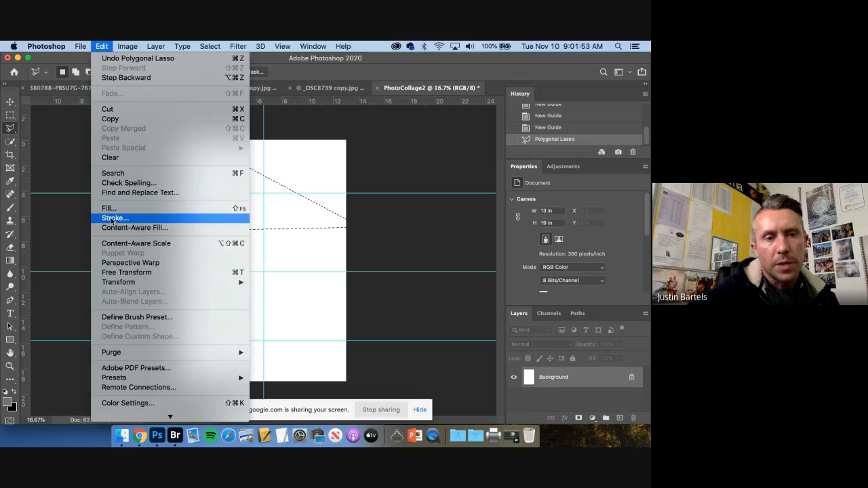
click(113, 219)
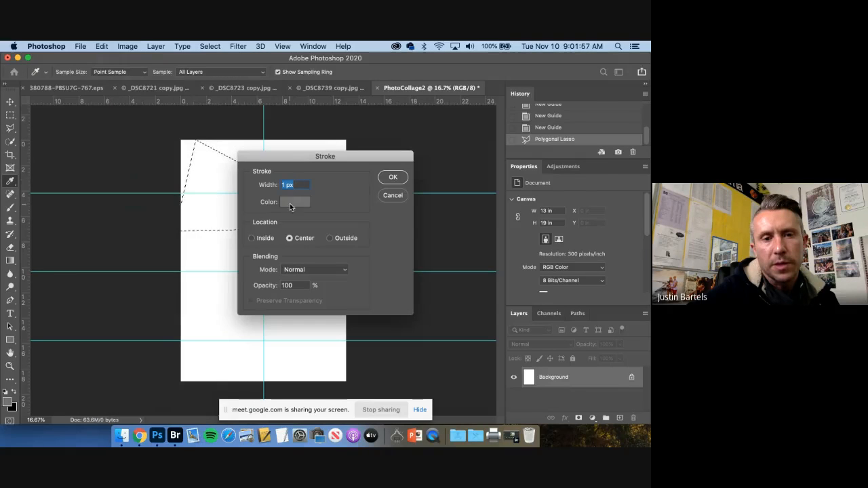
click(290, 204)
click(333, 249)
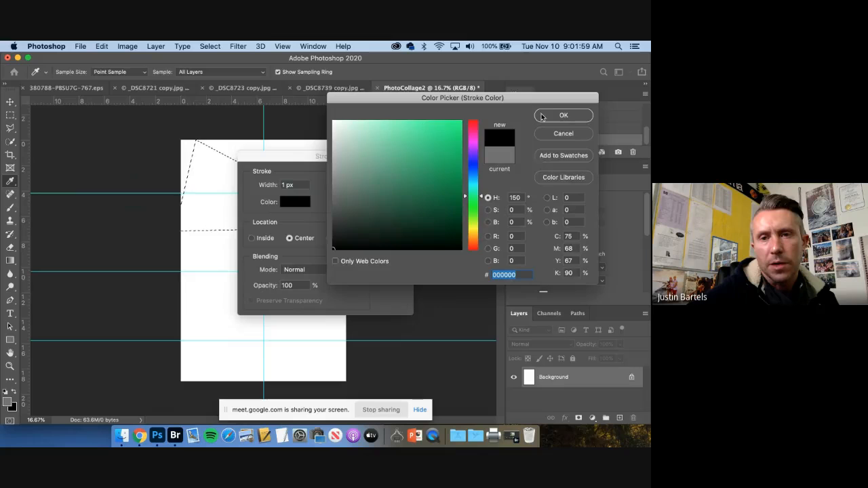
click(564, 116)
click(391, 177)
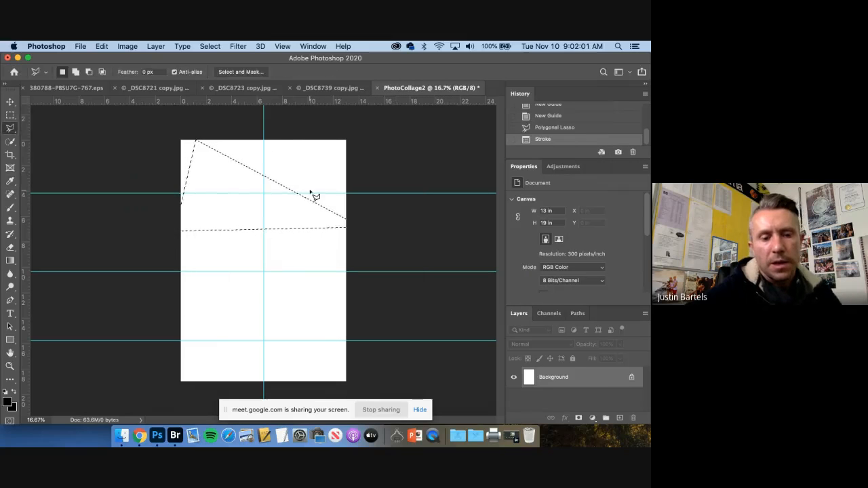
Deselect and try to select the outlined shape's interior with Quick Selection, subtracting the areas outside its lines
key(super+d)
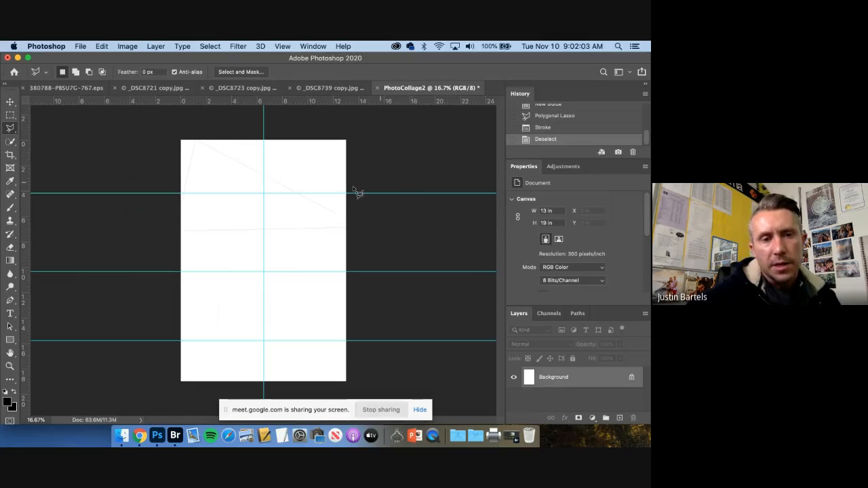
key(super+equal)
key(super+equal)
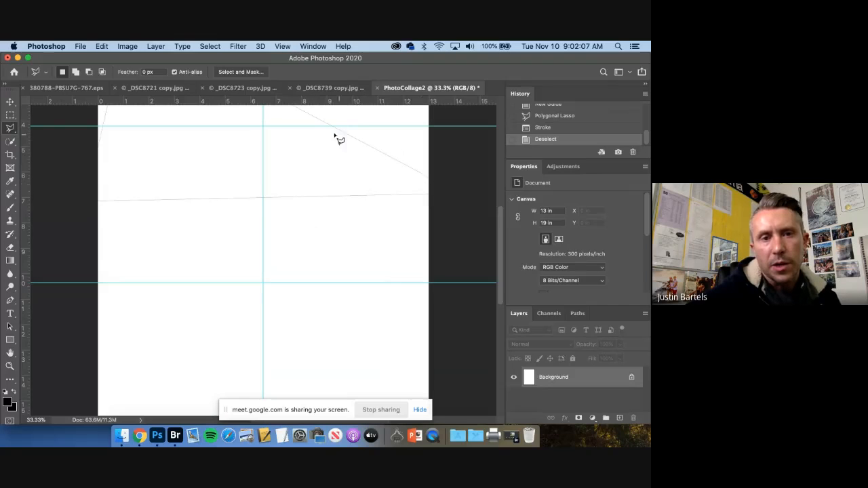
click(11, 142)
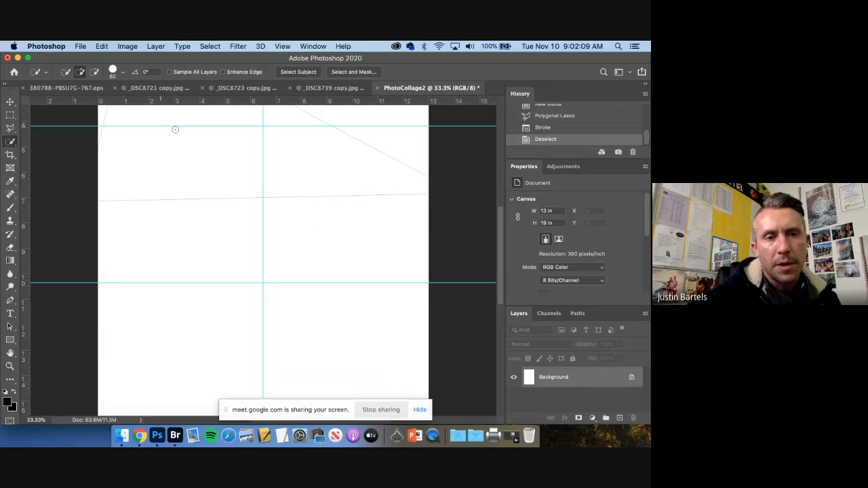
drag(195, 140, 216, 145)
drag(278, 152, 336, 177)
scroll(336, 177, up, 2)
scroll(336, 177, up, 2)
scroll(336, 176, right, 2)
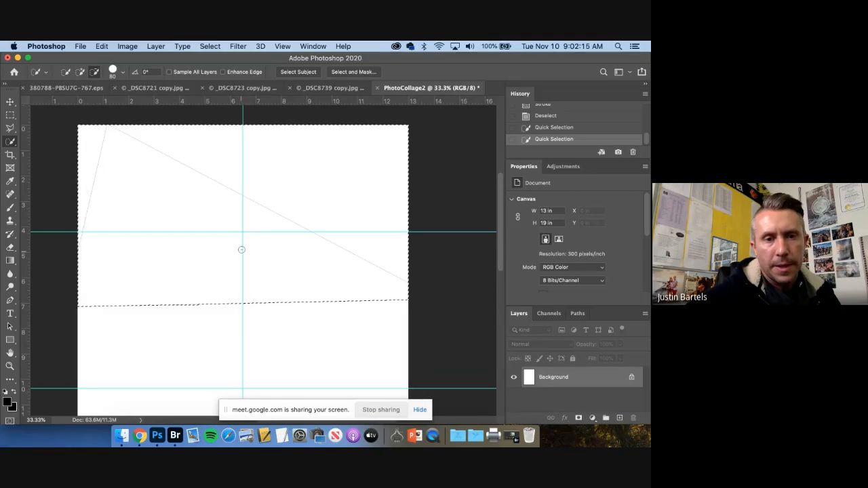
mouse_move(294, 184)
mouse_down()
mouse_move(188, 135)
mouse_move(114, 121)
mouse_up()
mouse_move(342, 185)
mouse_down()
mouse_move(311, 181)
mouse_move(441, 270)
mouse_up()
click(402, 264)
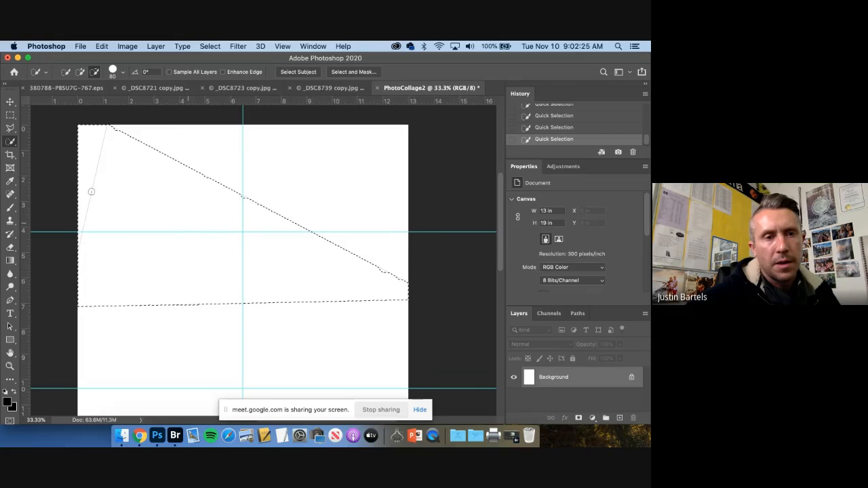
drag(87, 155, 66, 220)
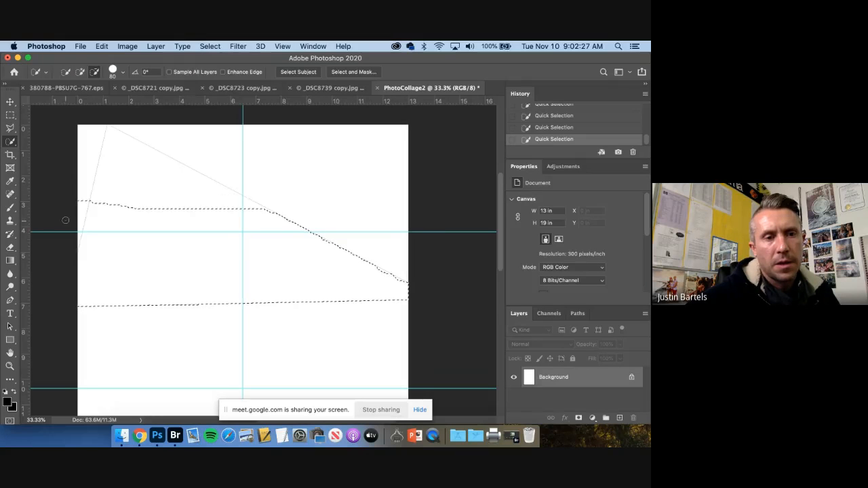
Revert the document history to the Stroke state, undoing the deselection and the Quick Selection attempts
scroll(556, 129, up, 3)
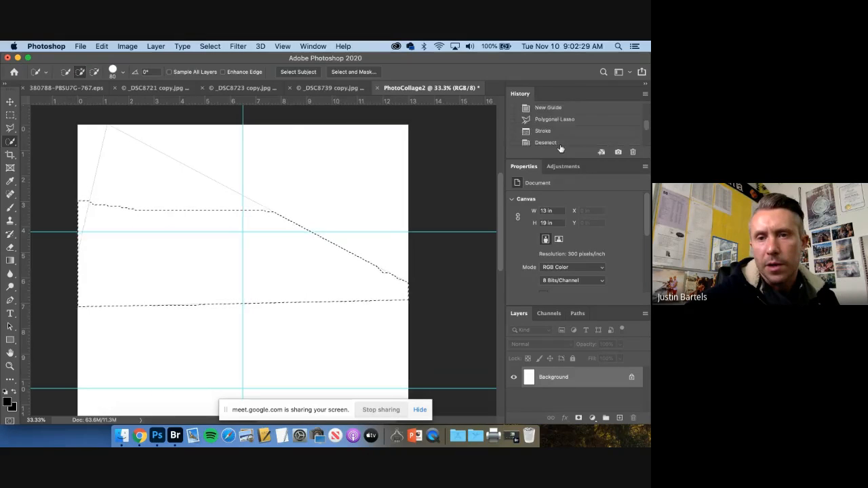
click(550, 109)
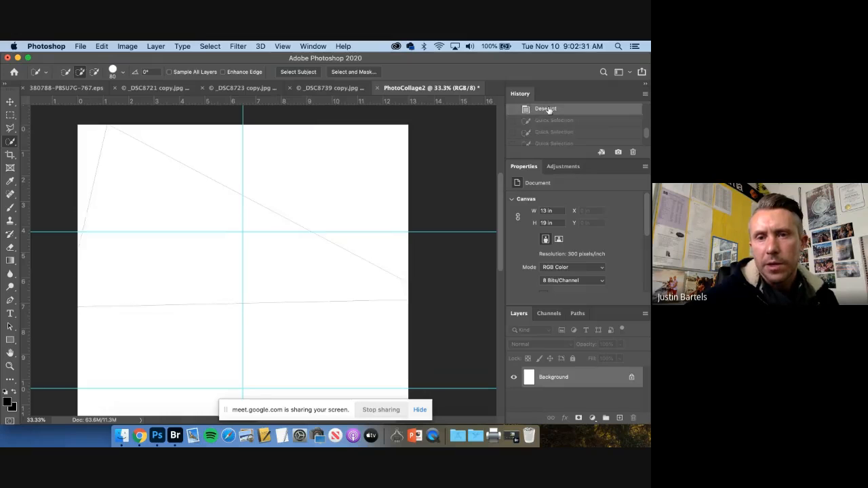
scroll(549, 109, up, 2)
scroll(549, 110, down, 1)
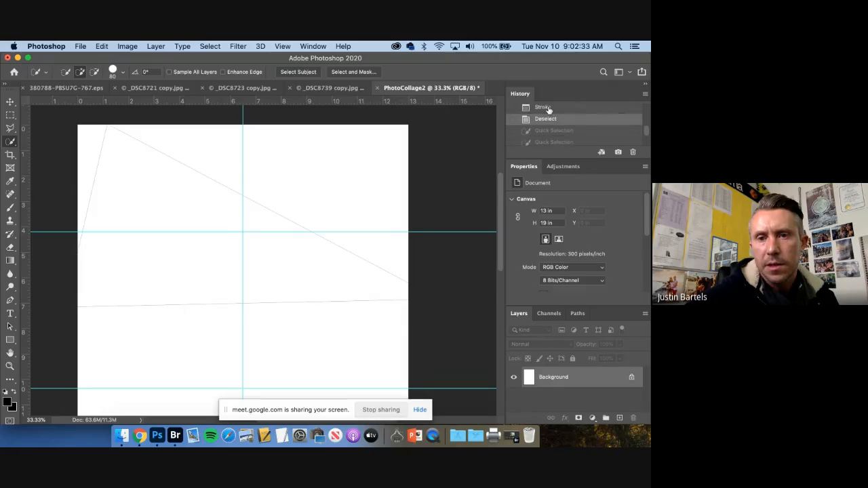
click(549, 109)
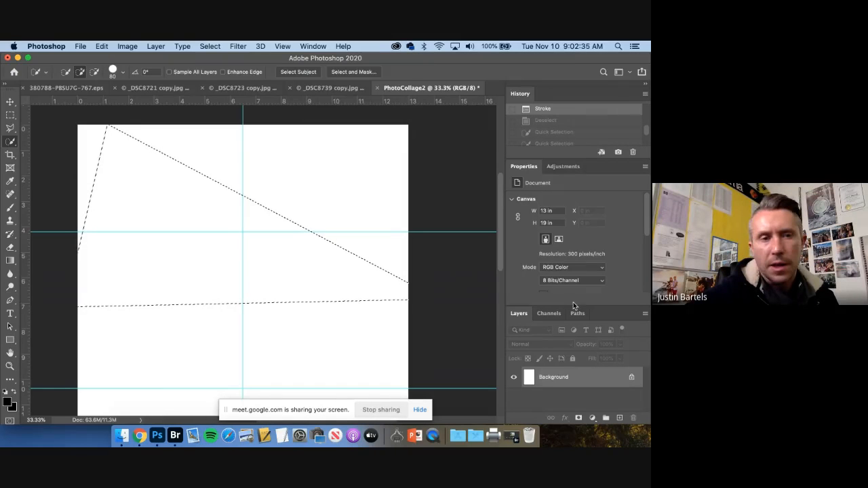
Fill the triangular selection with Black in Normal mode at 100% opacity, and deselect it
click(102, 46)
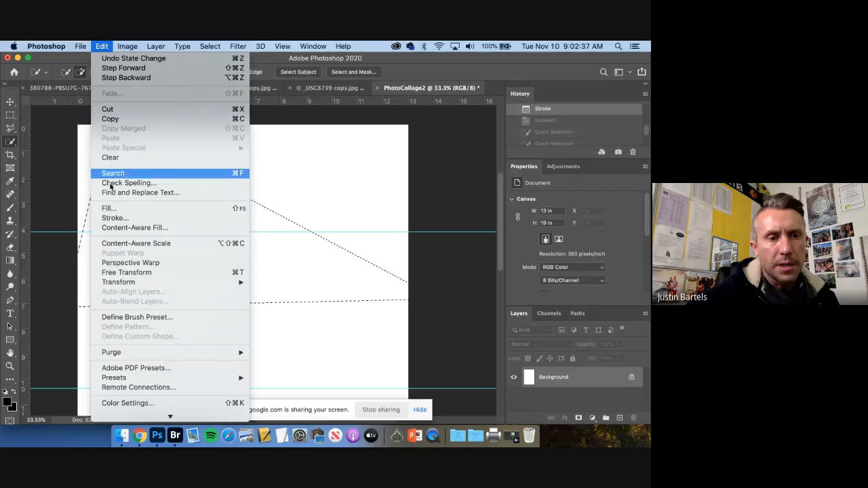
click(109, 208)
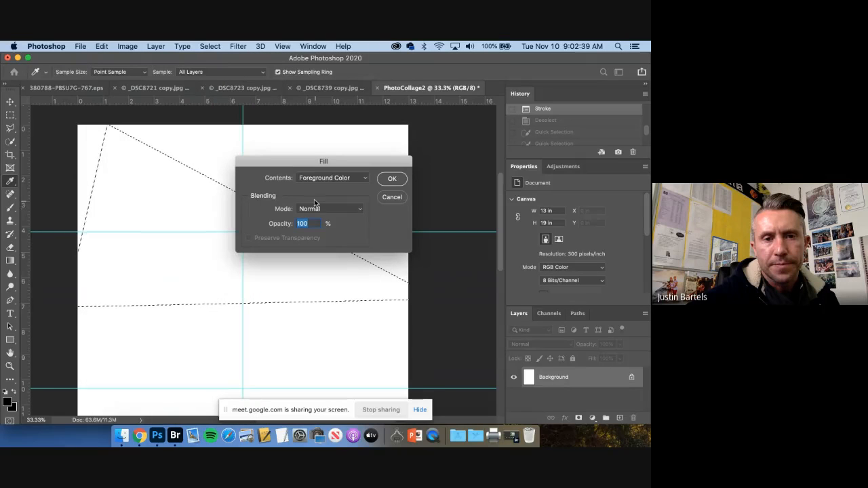
click(319, 178)
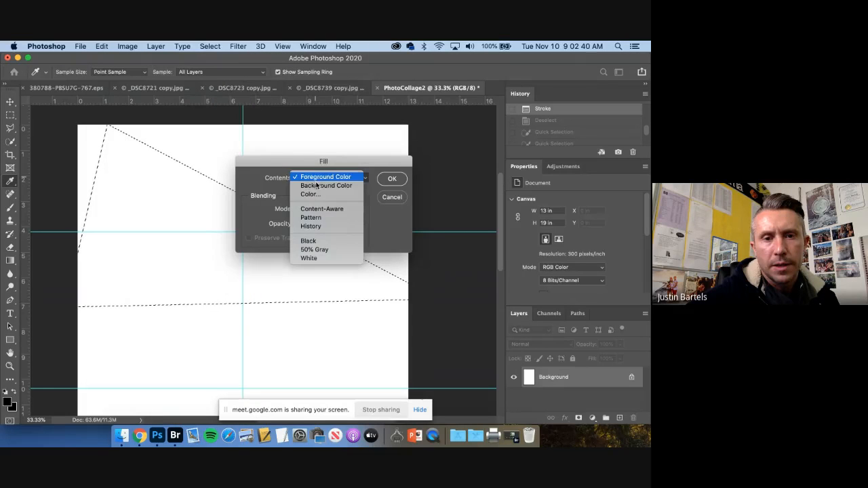
click(311, 241)
click(392, 179)
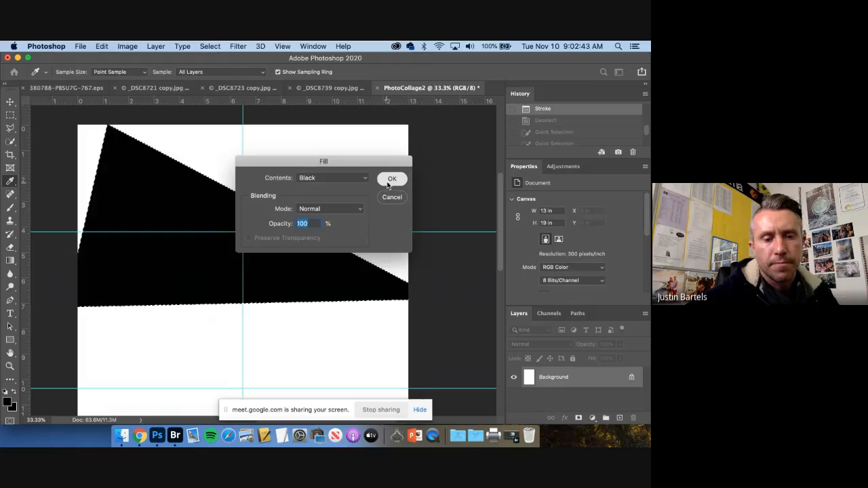
key(super+d)
Select the whole black shape with Quick Selection and copy it to a new layer
key(w)
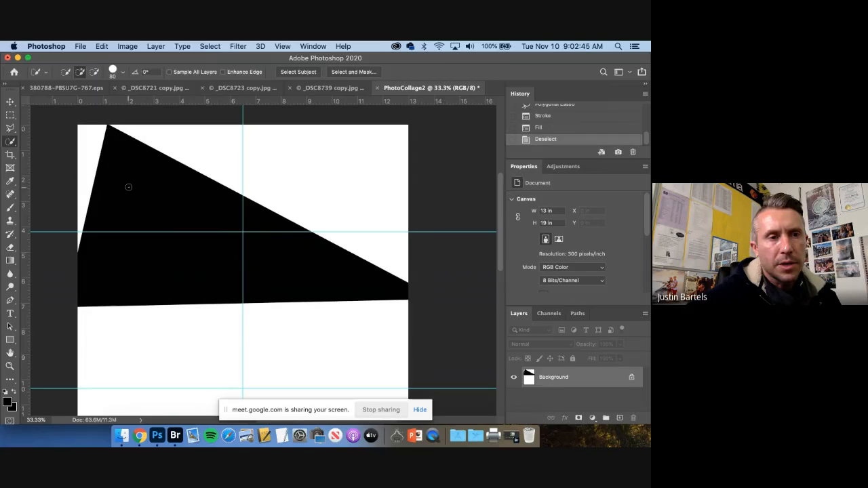
click(129, 187)
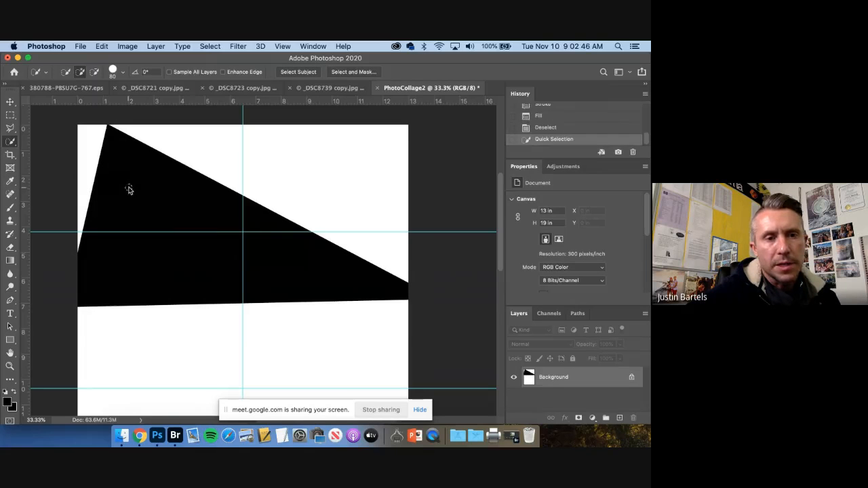
click(249, 249)
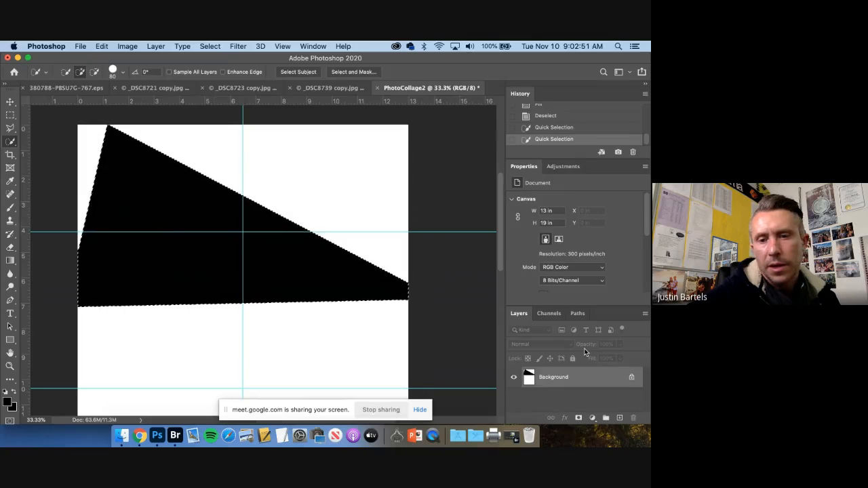
key(ctrl+j)
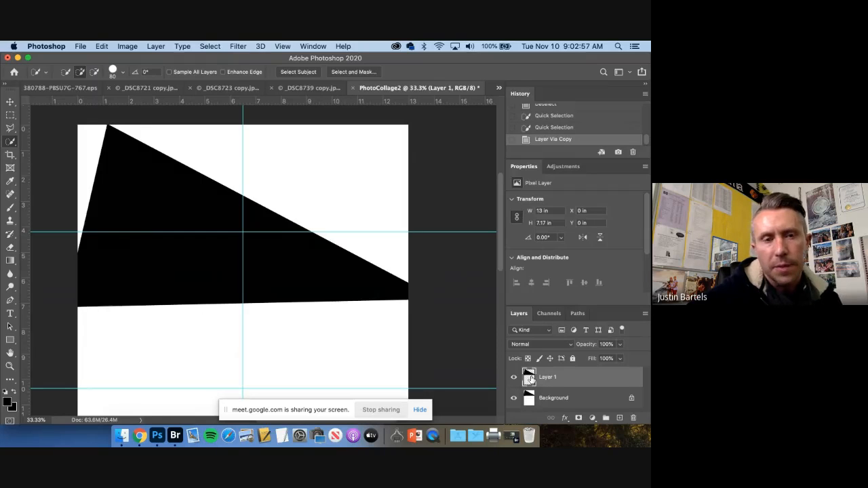
On the Background layer, draw a freeform Lasso selection in the white area above the black shape's sloping edge
click(10, 128)
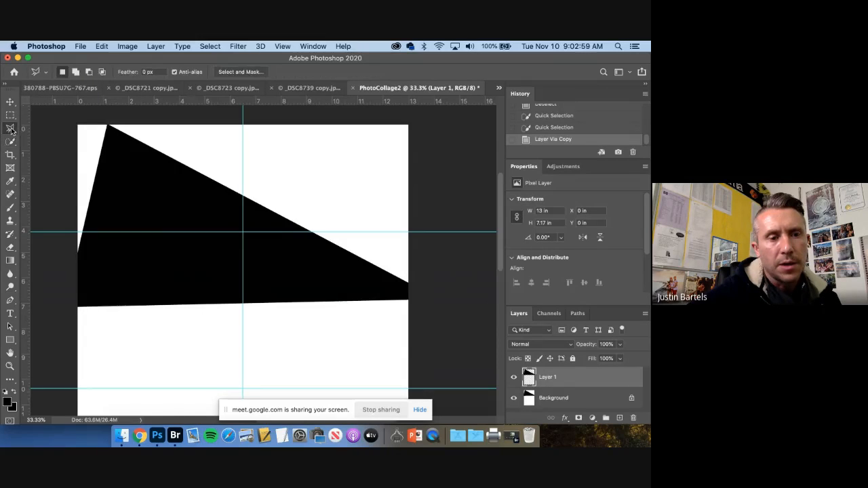
click(10, 128)
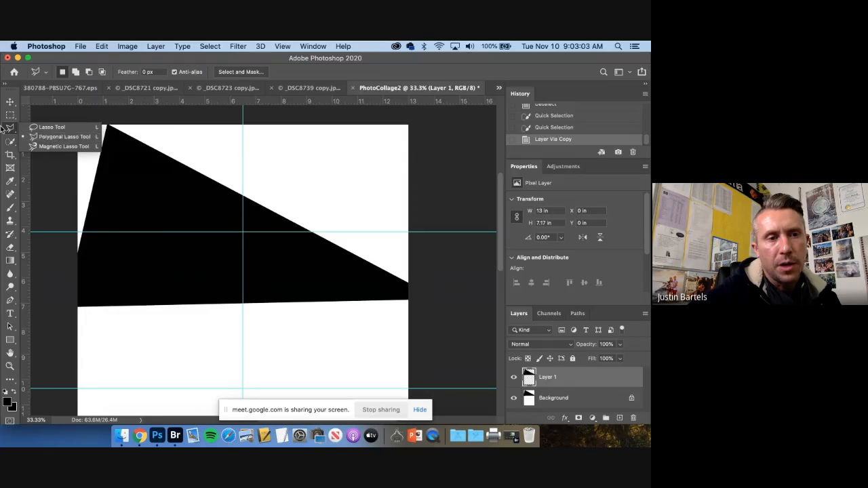
click(49, 127)
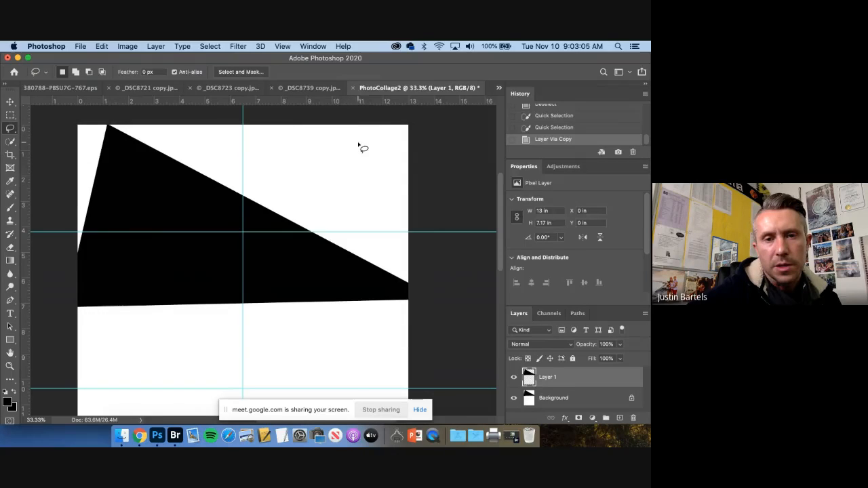
click(529, 400)
mouse_move(295, 120)
mouse_down()
mouse_move(297, 179)
mouse_move(327, 189)
mouse_move(355, 220)
mouse_move(380, 150)
mouse_up()
Fill the freeform Lasso selection on the Background layer with Black in Normal mode at 100% opacity, and deselect it
click(103, 46)
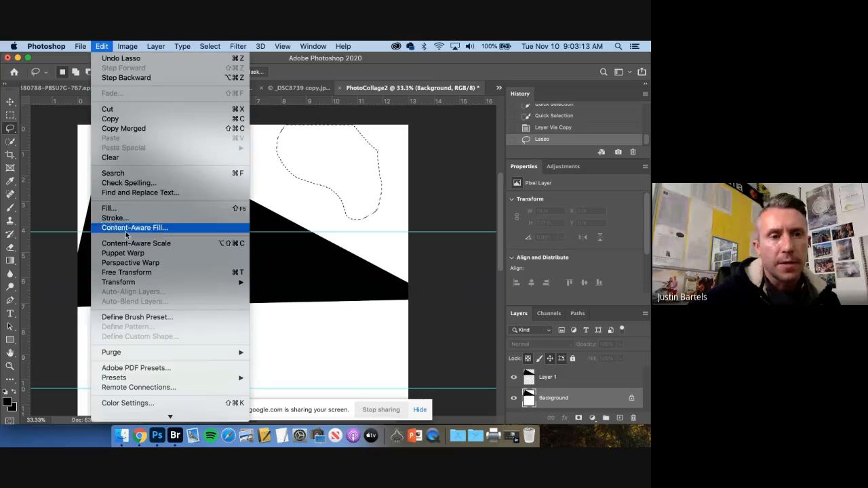
click(129, 209)
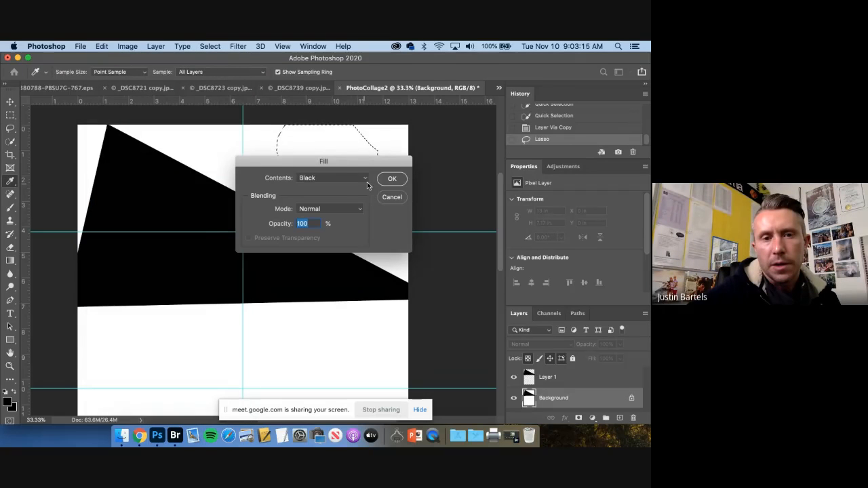
click(392, 178)
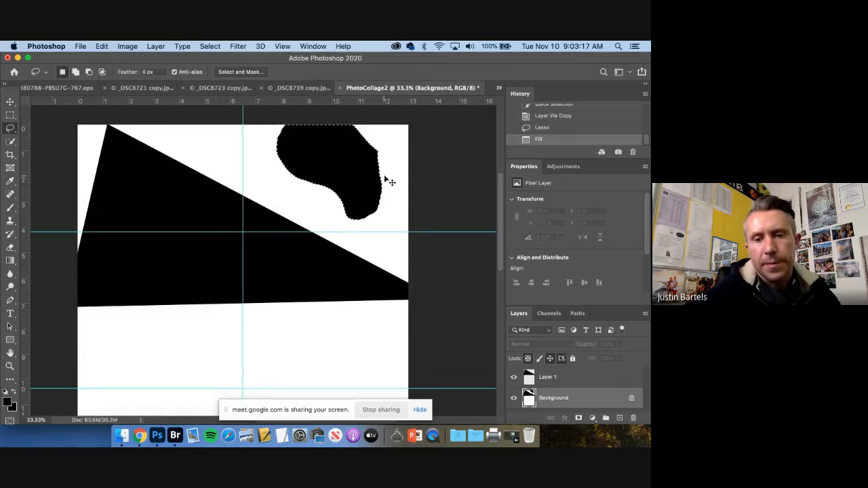
key(super+d)
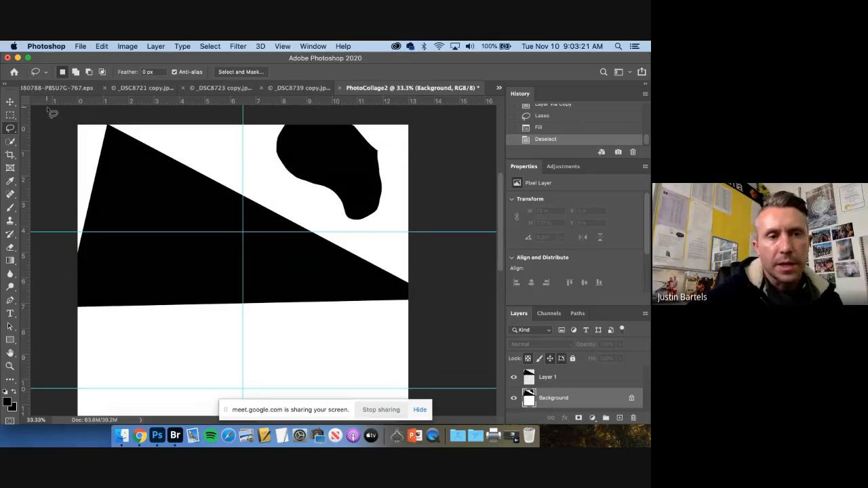
Select the freeform black shape with Quick Selection and copy it to a new layer
click(10, 142)
click(343, 168)
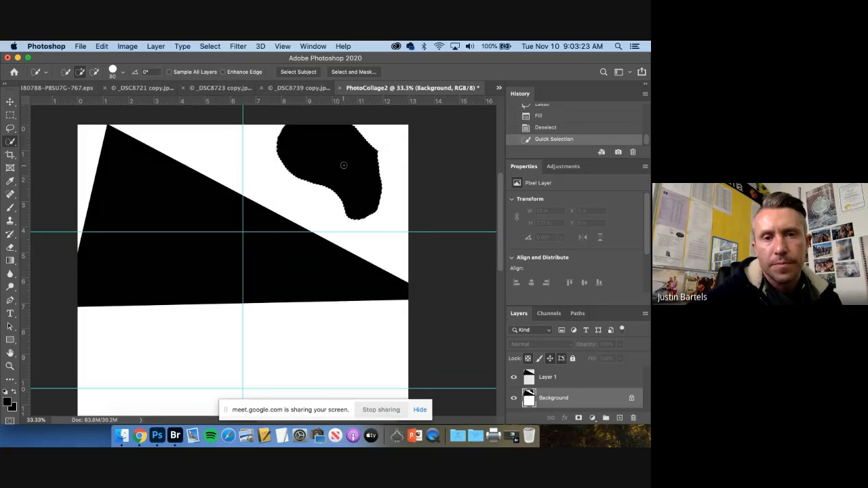
key(super+j)
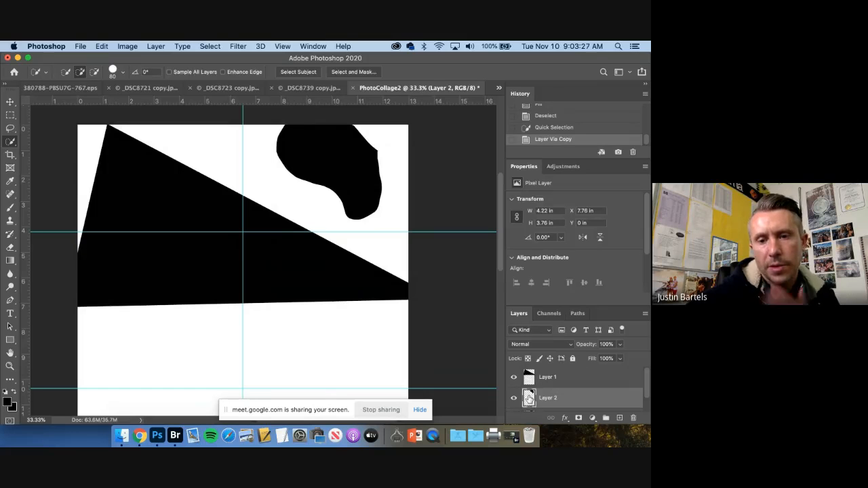
Close the PhotoCollage2 document
key(super+s)
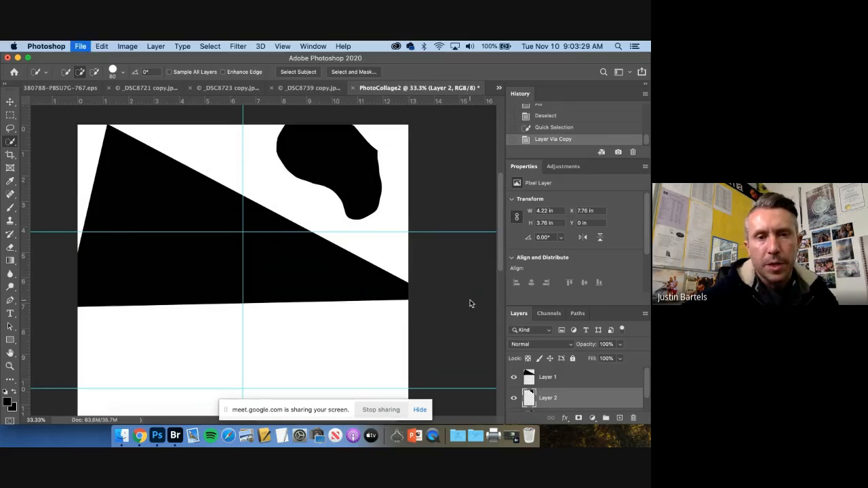
click(285, 189)
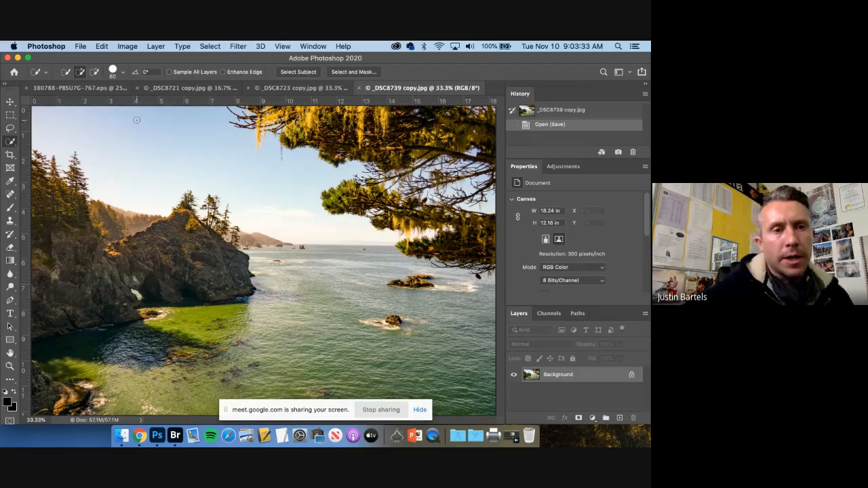
Switch to the Google Meet call in Chrome and open its additional options containing the recording control
click(140, 436)
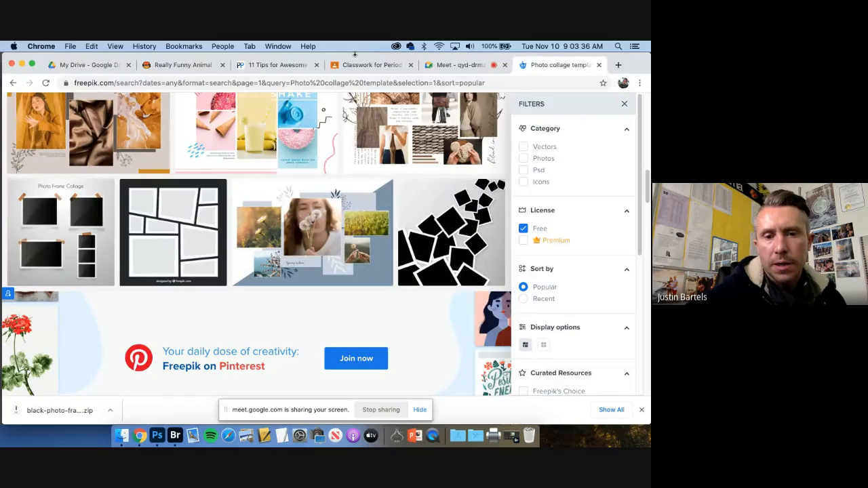
click(456, 64)
click(452, 373)
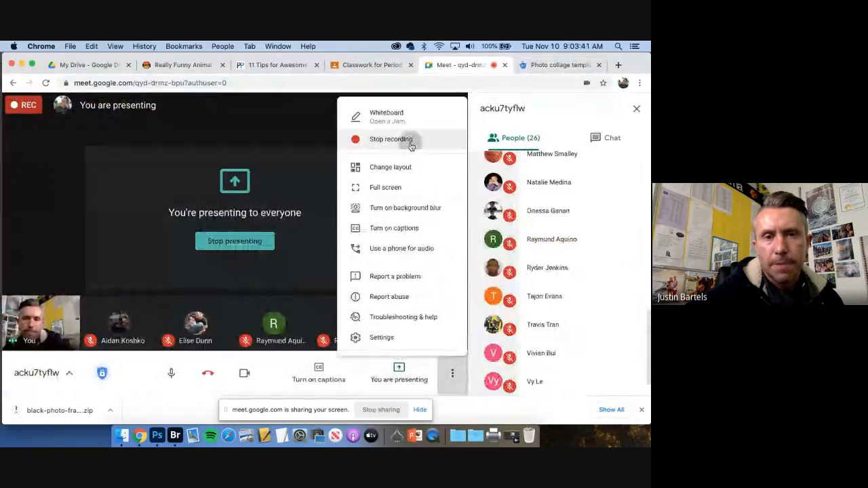